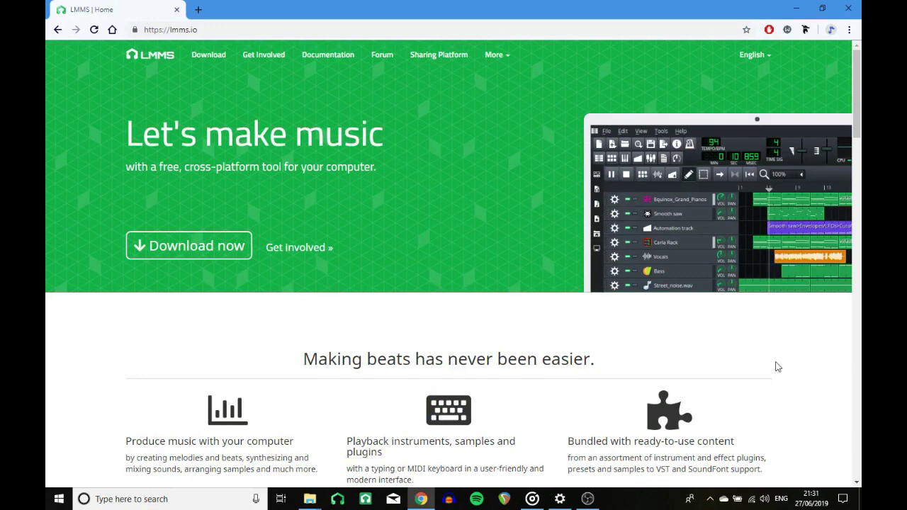
# - Go from lmms.io to the Windows download page listing the 32-bit and 64-bit LMMS 1.2.0 builds
pyautogui.click(203, 246)
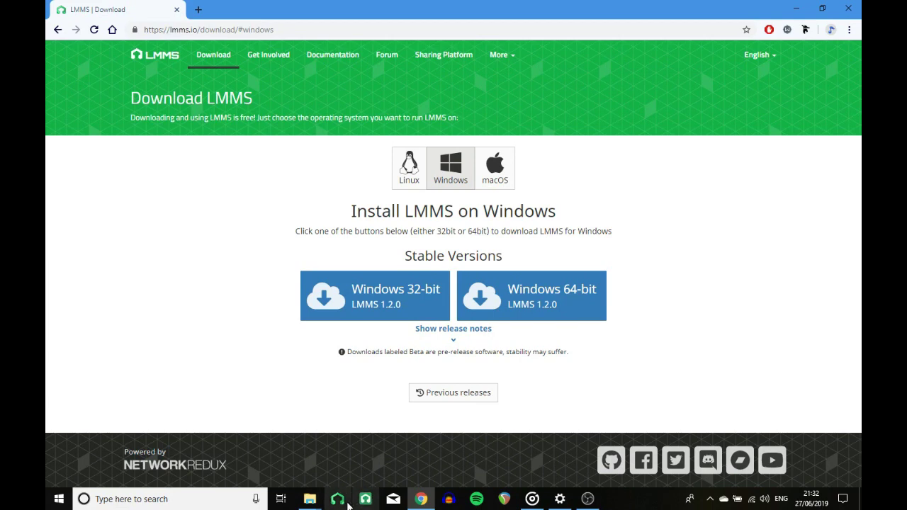
# - Launch LMMS 1.1.3 and 1.2.0 from the taskbar and toggle between them, ending on 1.2.0
pyautogui.click(338, 500)
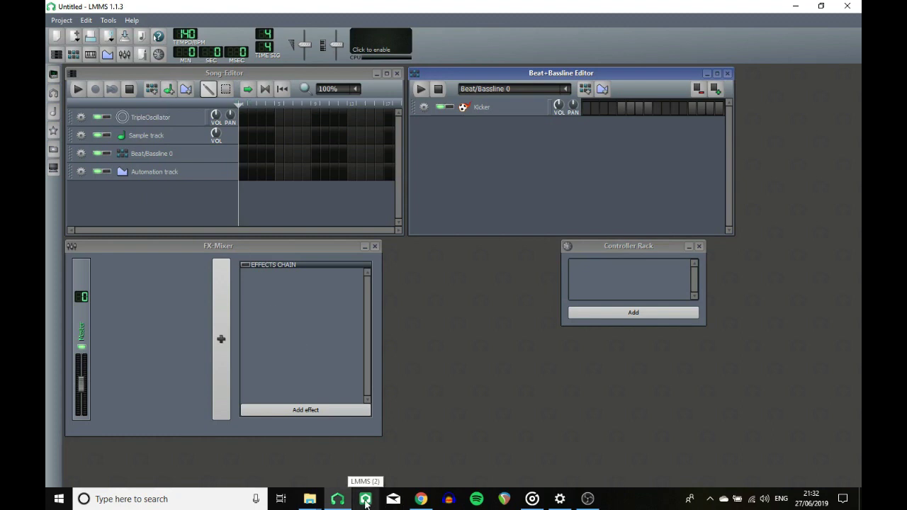
pyautogui.click(366, 499)
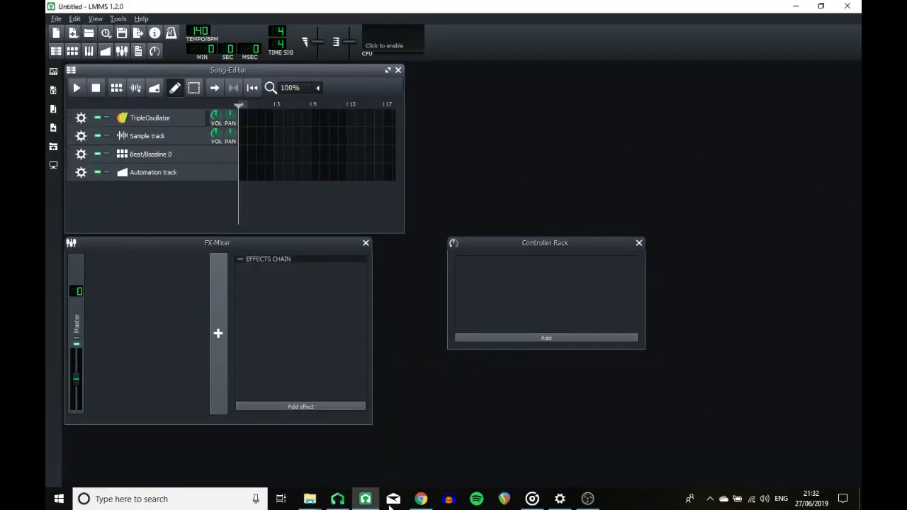
pyautogui.click(365, 499)
pyautogui.click(339, 500)
pyautogui.click(365, 500)
pyautogui.click(339, 500)
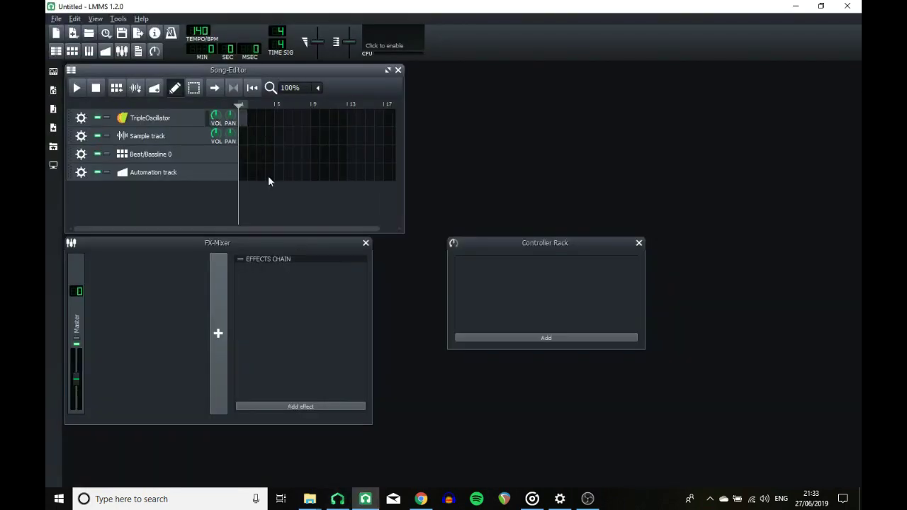
pyautogui.click(365, 500)
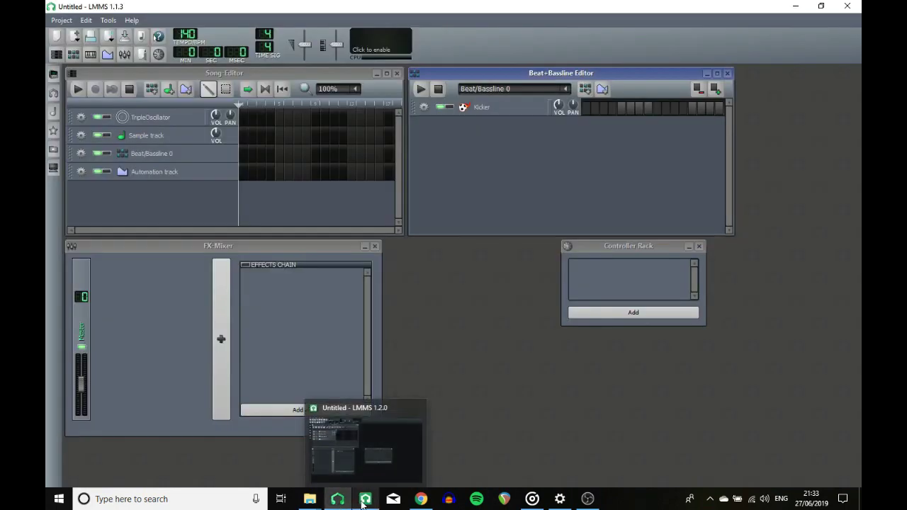
pyautogui.click(365, 499)
pyautogui.click(365, 500)
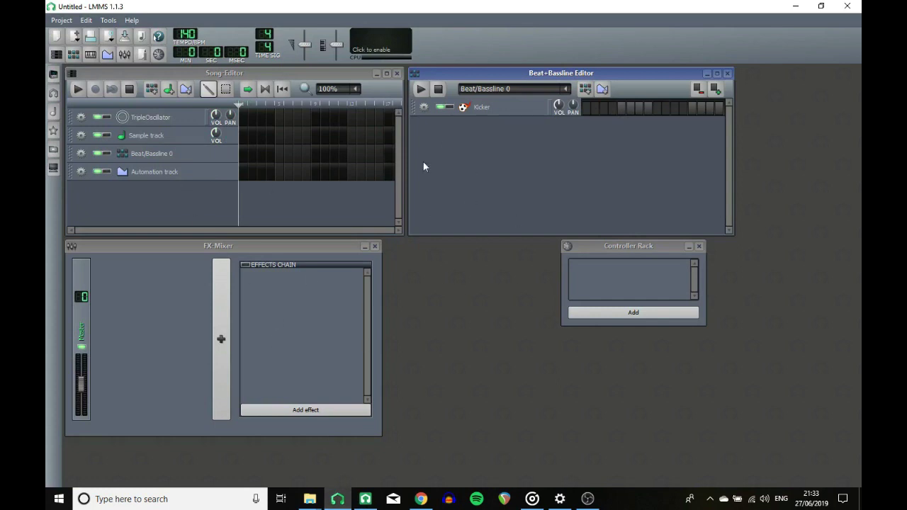
pyautogui.click(374, 462)
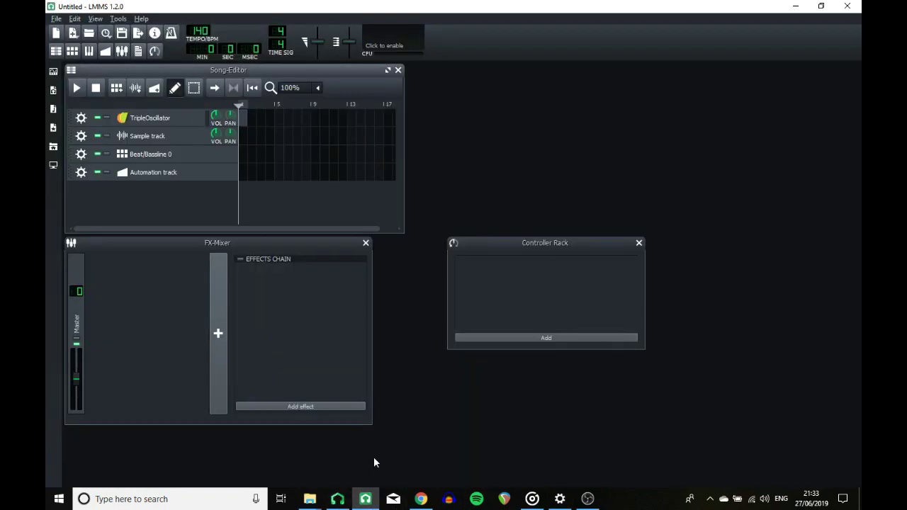
# - Open the TripleOscillator instrument window in both 1.2.0 and 1.1.3, centring the 1.1.3 one
pyautogui.click(150, 118)
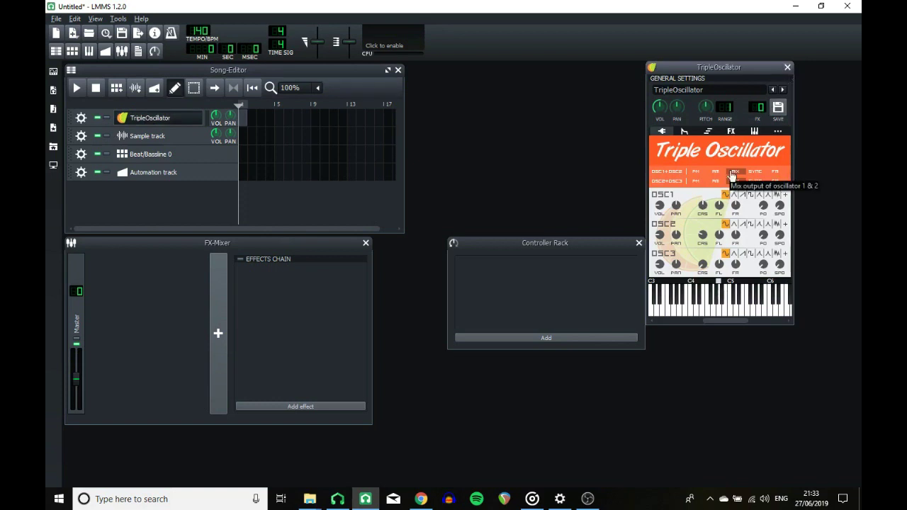
pyautogui.click(366, 500)
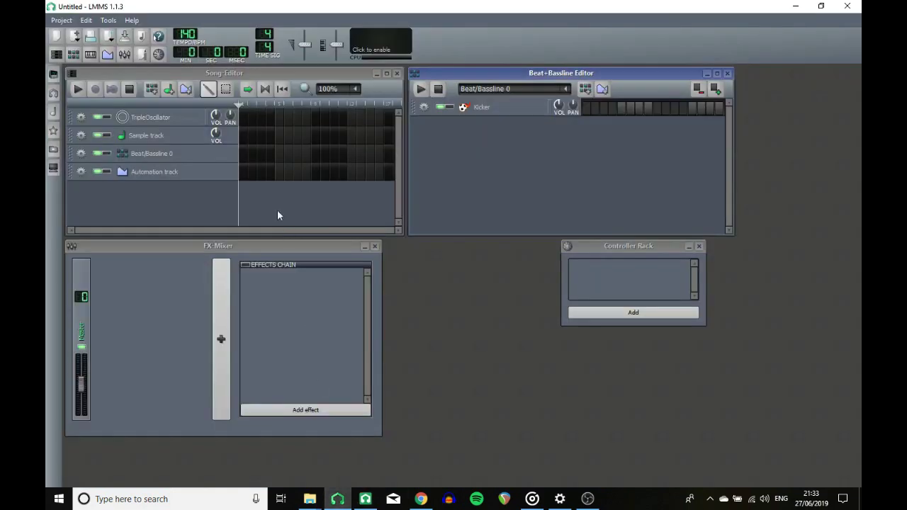
pyautogui.click(150, 118)
pyautogui.moveTo(792, 230); pyautogui.dragTo(438, 118)
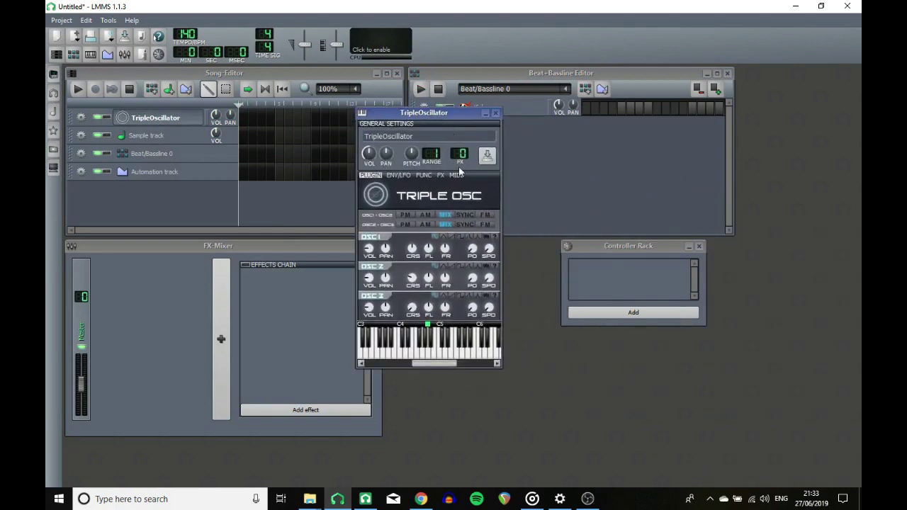
# - Close the Beat+Bassline Editor in LMMS 1.2.0
pyautogui.hotkey('alt', 'Tab')
pyautogui.click(541, 65)
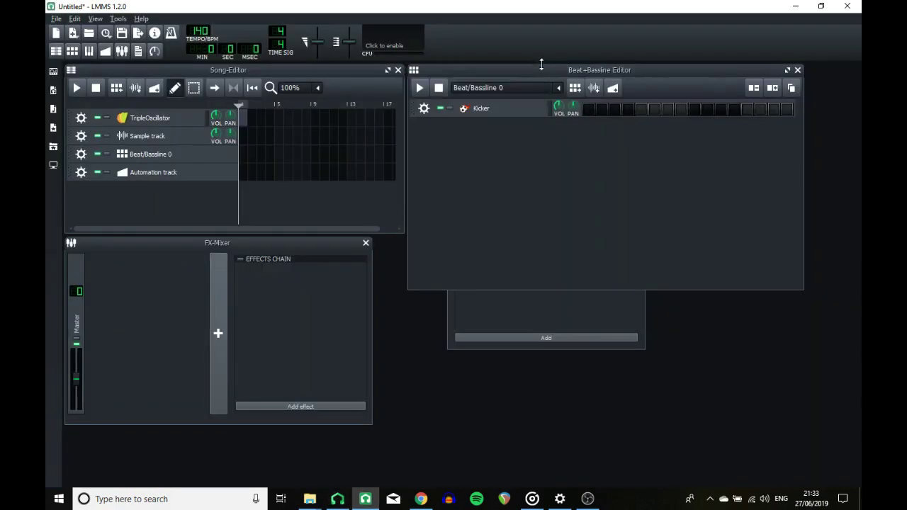
pyautogui.click(797, 69)
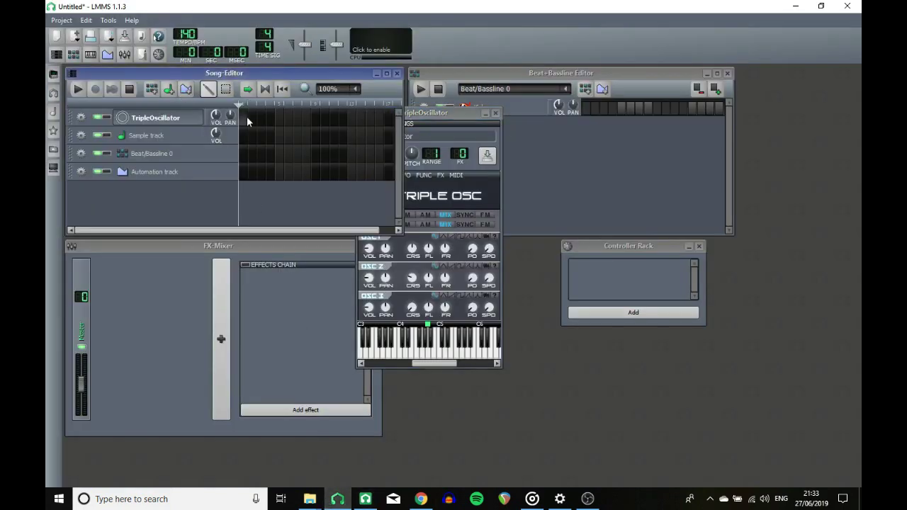
# - Open the TripleOscillator piano roll in 1.1.3 and 1.2.0, play then stop it, and close it
pyautogui.doubleClick(247, 116)
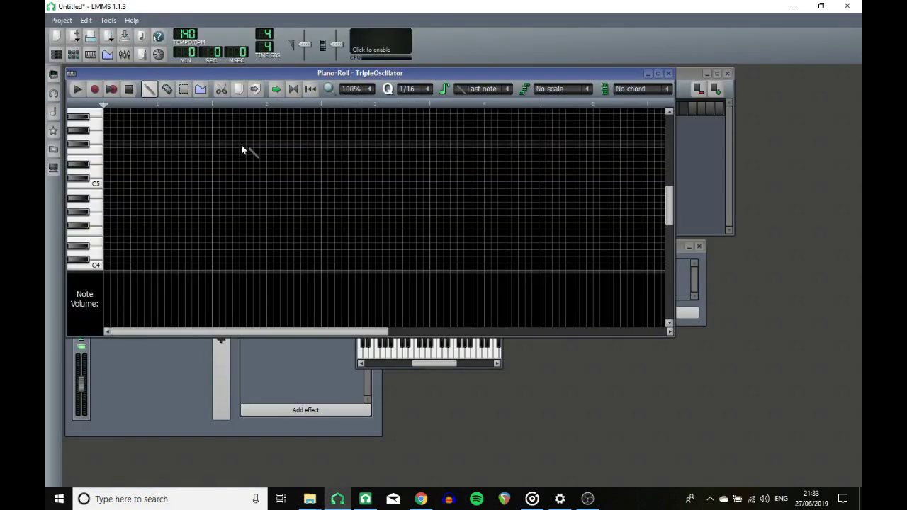
pyautogui.click(95, 90)
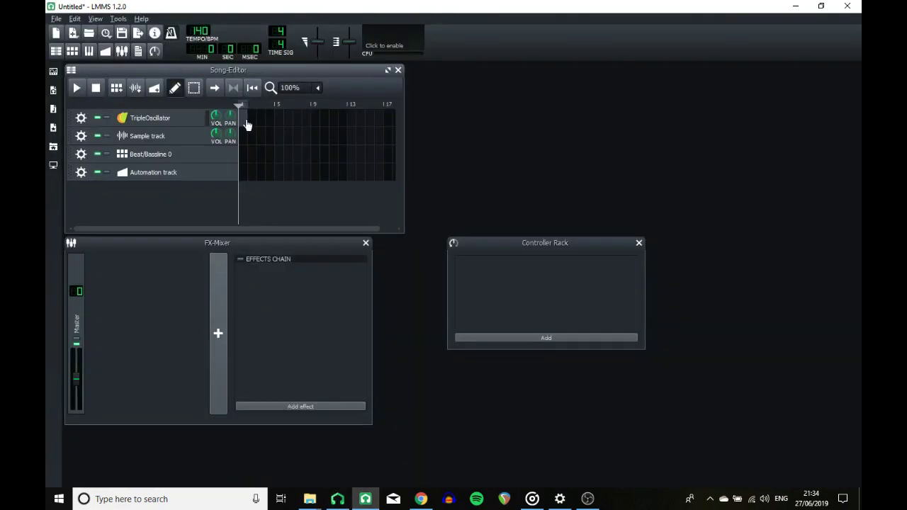
pyautogui.doubleClick(246, 122)
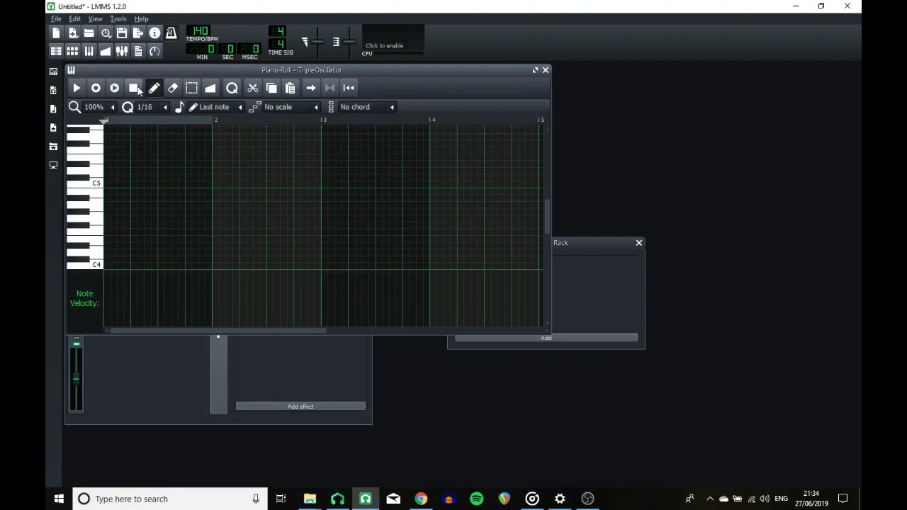
pyautogui.click(80, 88)
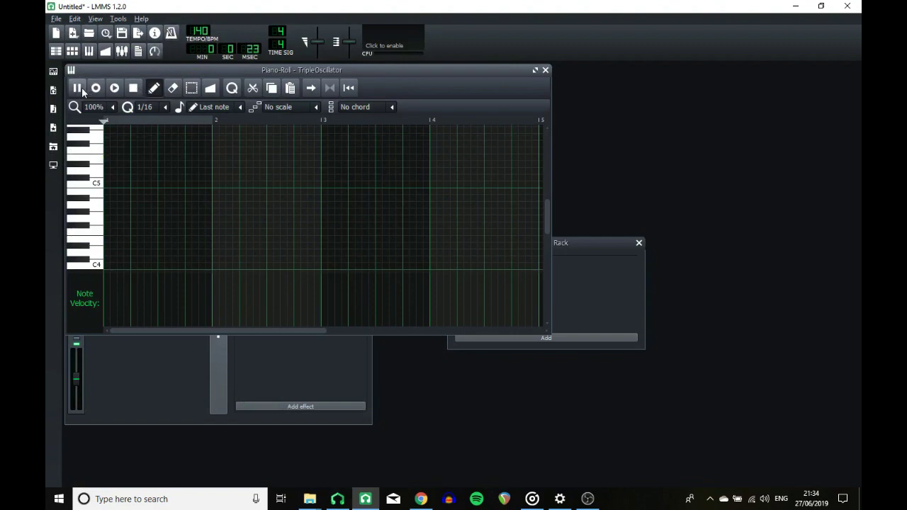
pyautogui.click(131, 90)
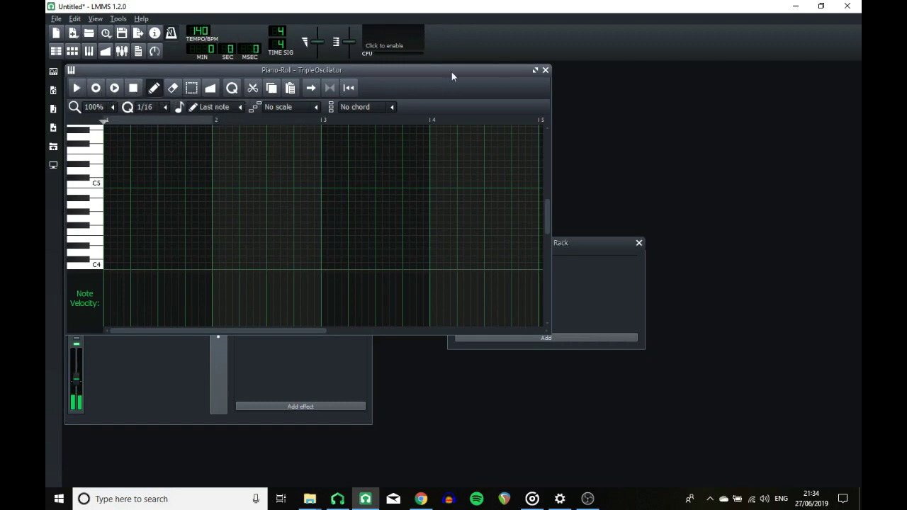
pyautogui.click(545, 71)
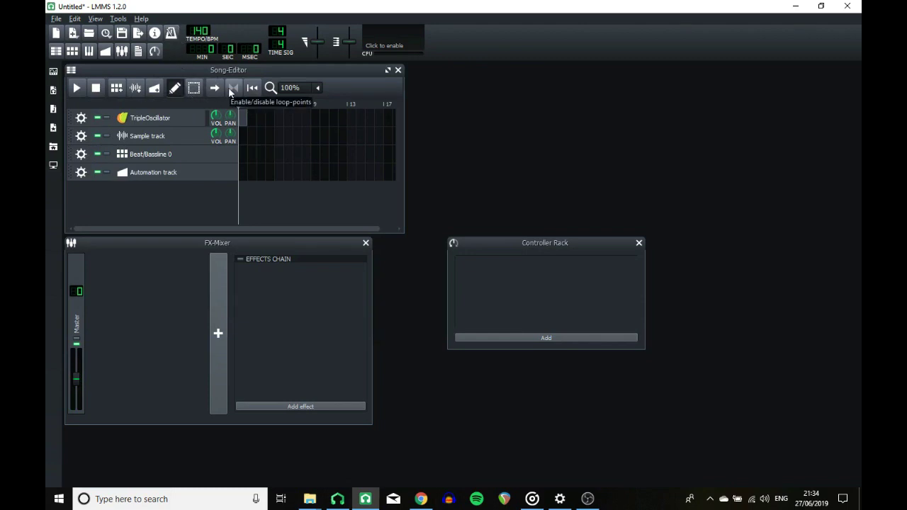
# - Start a new project from the AcousticDrumset template, discarding the unsaved one
pyautogui.click(56, 19)
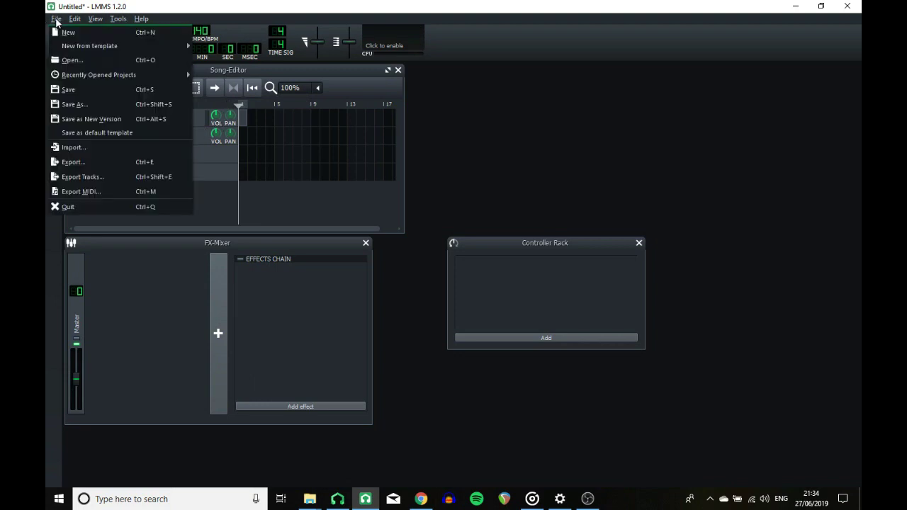
pyautogui.moveTo(70, 47)
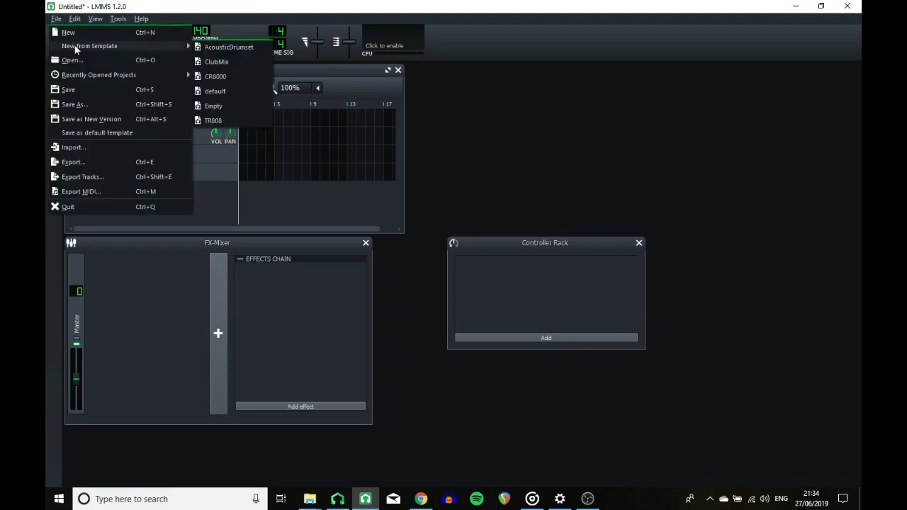
pyautogui.click(214, 46)
pyautogui.click(508, 261)
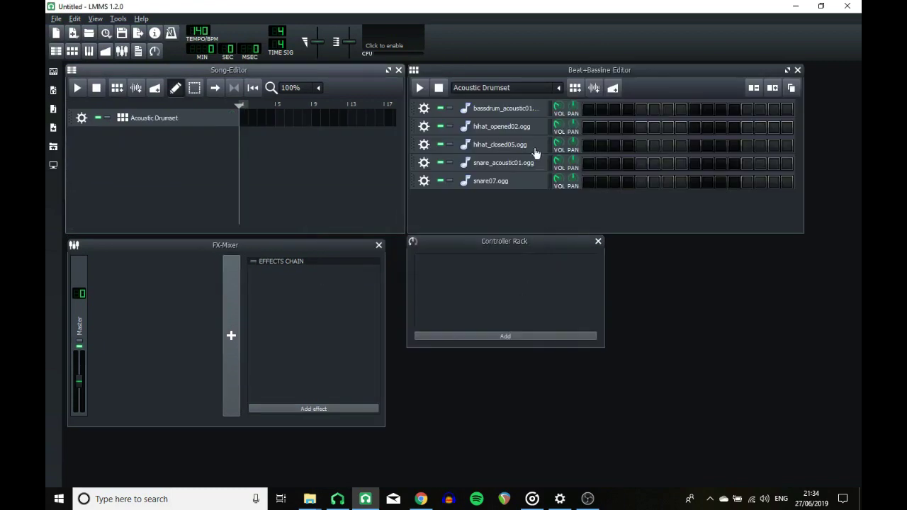
# - Add a bassdrum hit on step 1, closed hi-hat on step 5 and snare on step 14
pyautogui.click(589, 109)
pyautogui.click(761, 164)
pyautogui.click(642, 145)
pyautogui.click(56, 19)
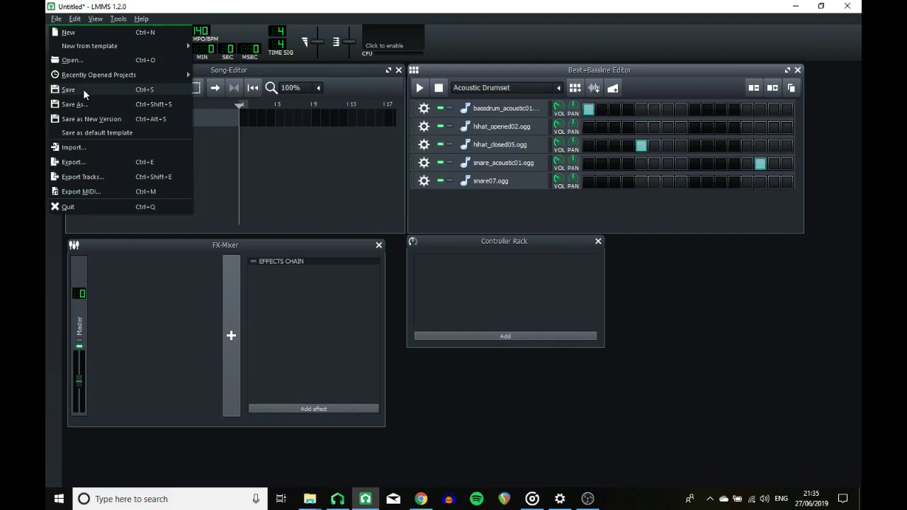
pyautogui.click(83, 89)
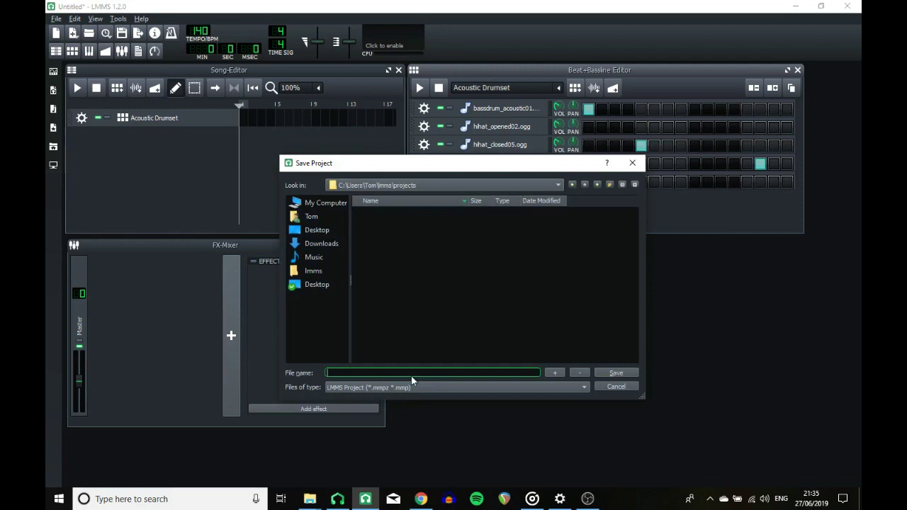
pyautogui.click(553, 387)
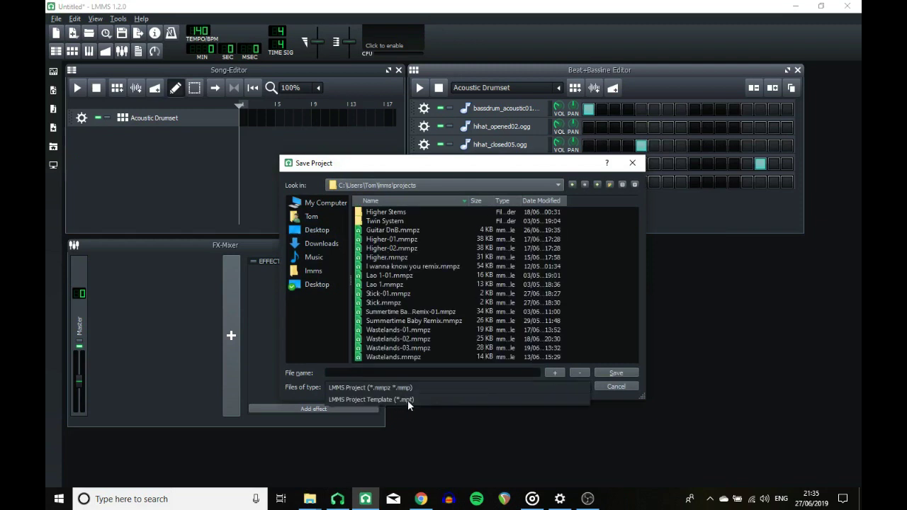
pyautogui.click(497, 399)
pyautogui.click(419, 185)
pyautogui.click(412, 197)
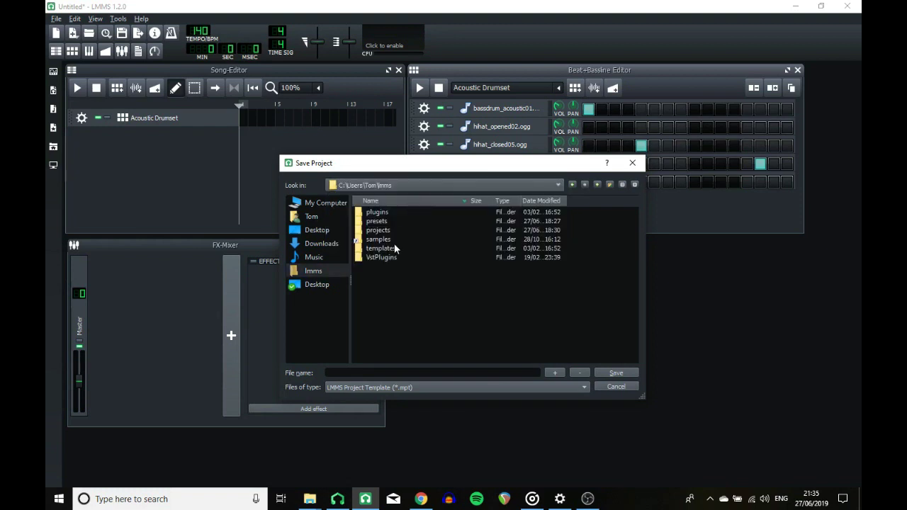
pyautogui.doubleClick(394, 246)
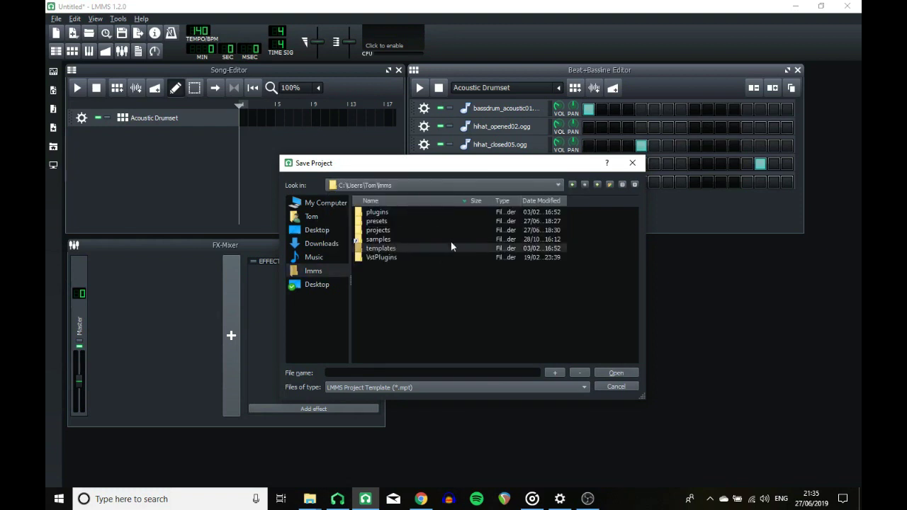
pyautogui.click(617, 386)
pyautogui.click(56, 18)
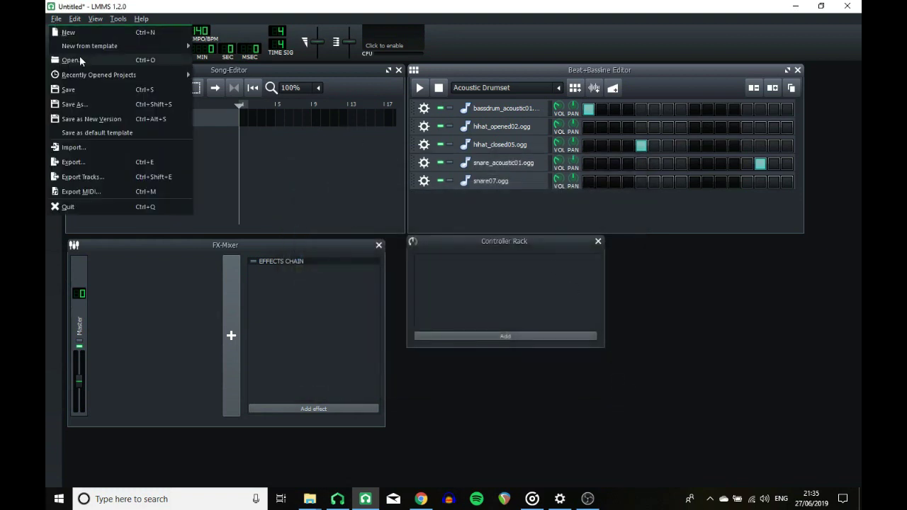
pyautogui.moveTo(85, 47)
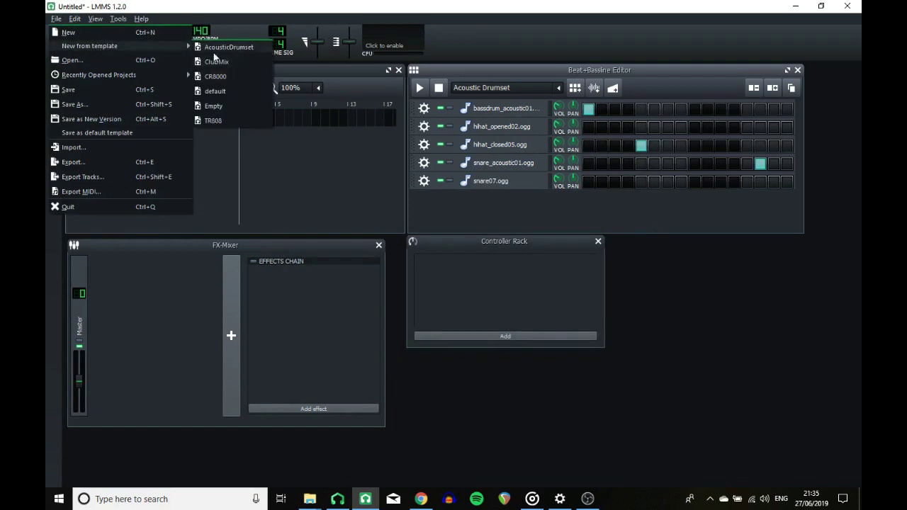
# - Load the AcousticDrumset template and add two new FX-Mixer channels
pyautogui.click(225, 46)
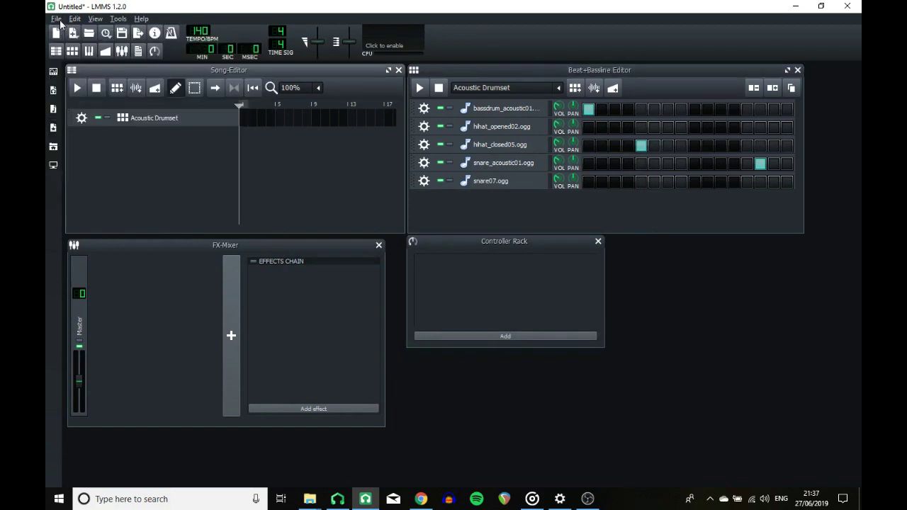
pyautogui.click(56, 19)
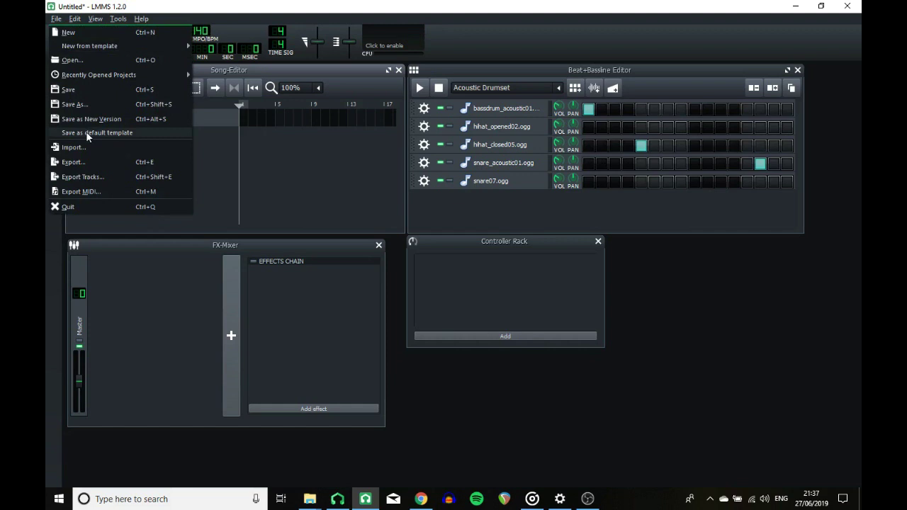
pyautogui.click(200, 349)
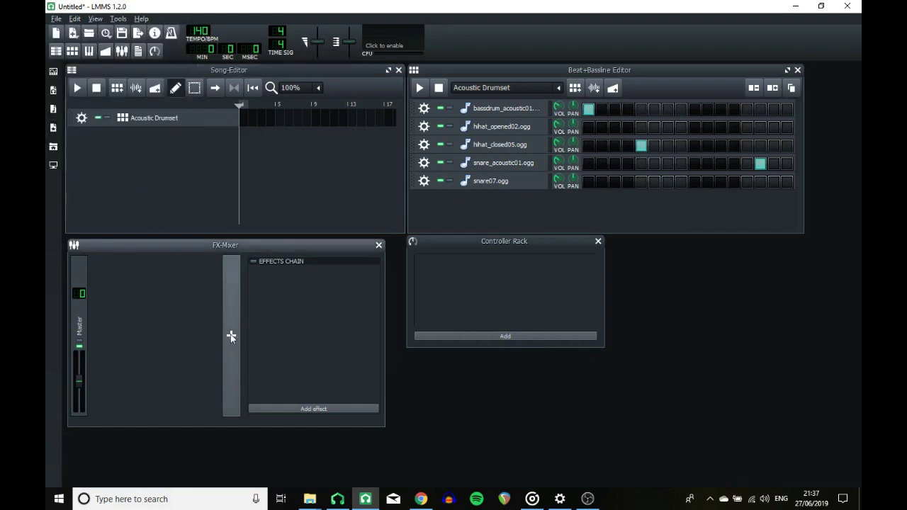
pyautogui.click(232, 336)
pyautogui.click(231, 336)
pyautogui.click(231, 336)
# - Name the mixer channels Kick, Snare and Hihats, and add a fourth channel, FX 4
pyautogui.click(101, 328)
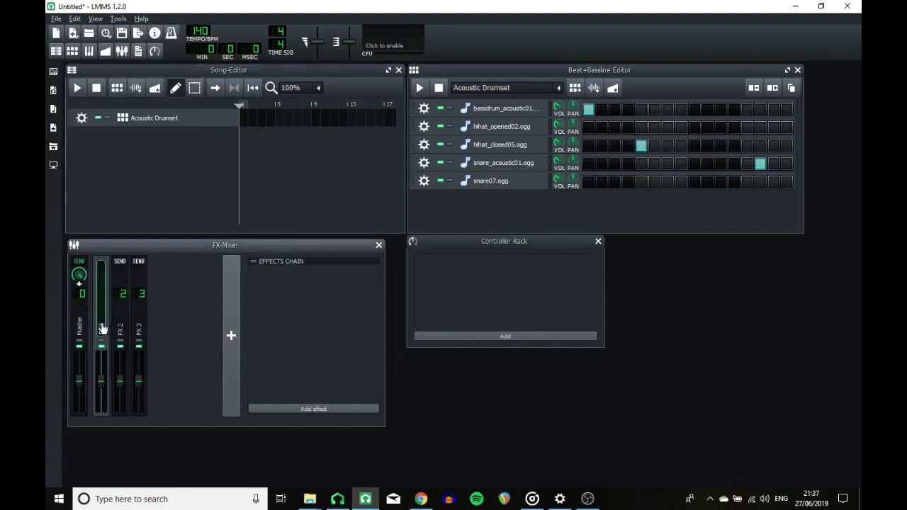
pyautogui.write('Kick')
pyautogui.click(120, 328)
pyautogui.doubleClick(121, 328)
pyautogui.write('Snare')
pyautogui.press('Return')
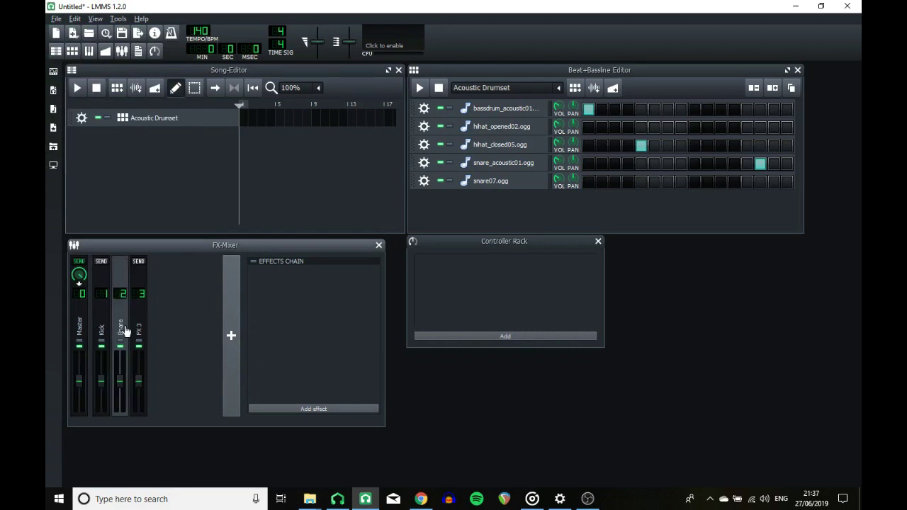
pyautogui.doubleClick(142, 329)
pyautogui.write('Hihats')
pyautogui.click(227, 356)
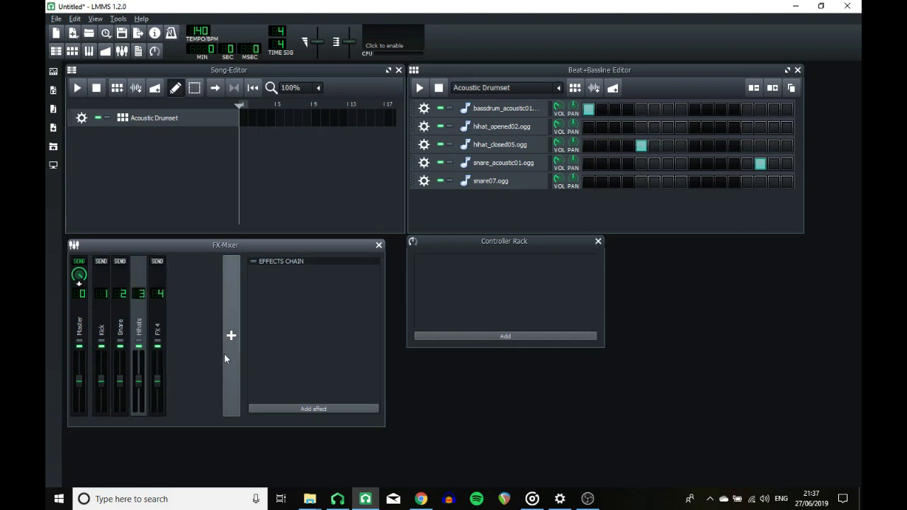
# - Save this setup as the default template and start a new project, discarding changes
pyautogui.click(56, 19)
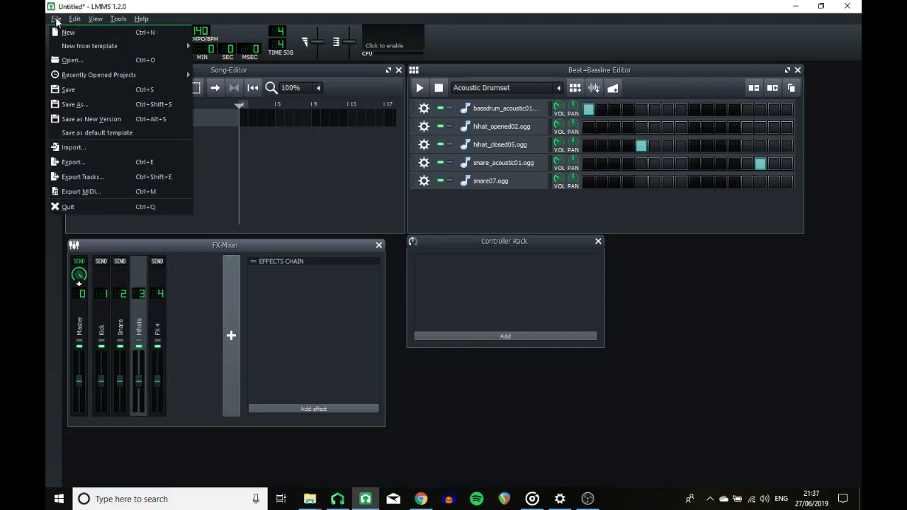
pyautogui.click(99, 133)
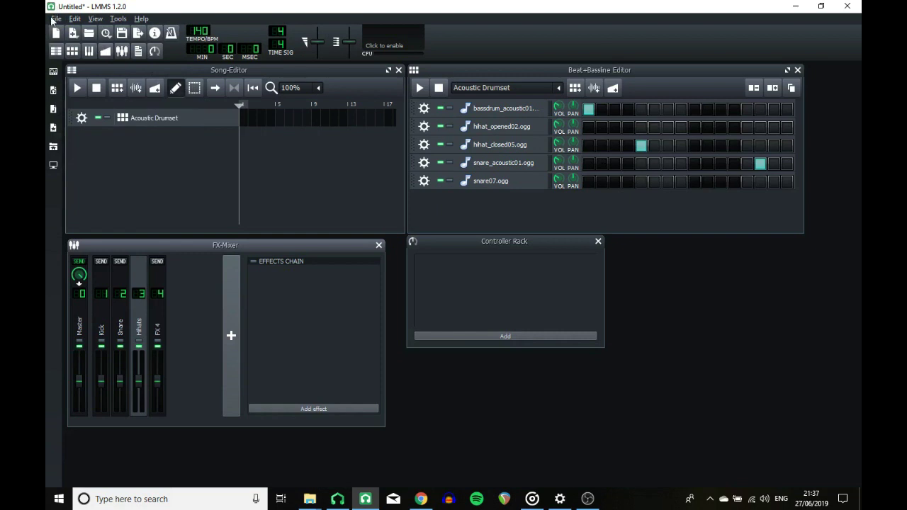
pyautogui.click(56, 19)
pyautogui.click(66, 33)
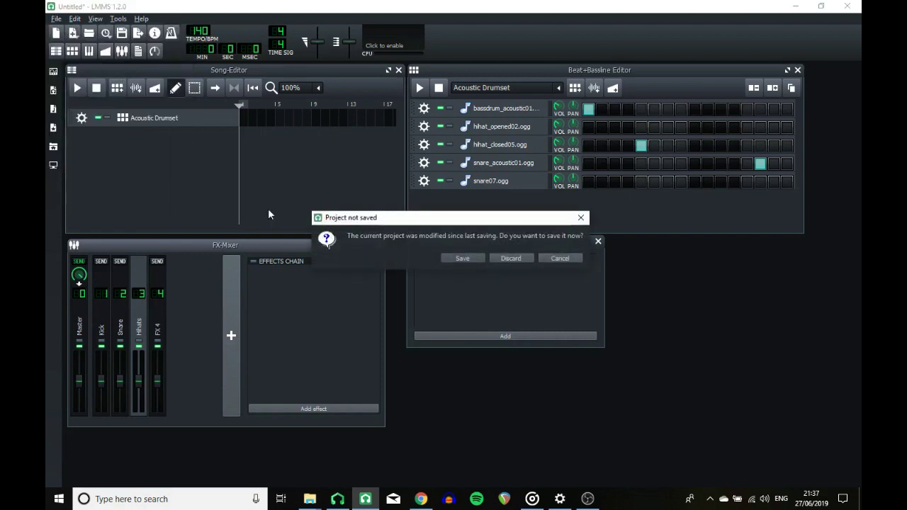
pyautogui.click(507, 260)
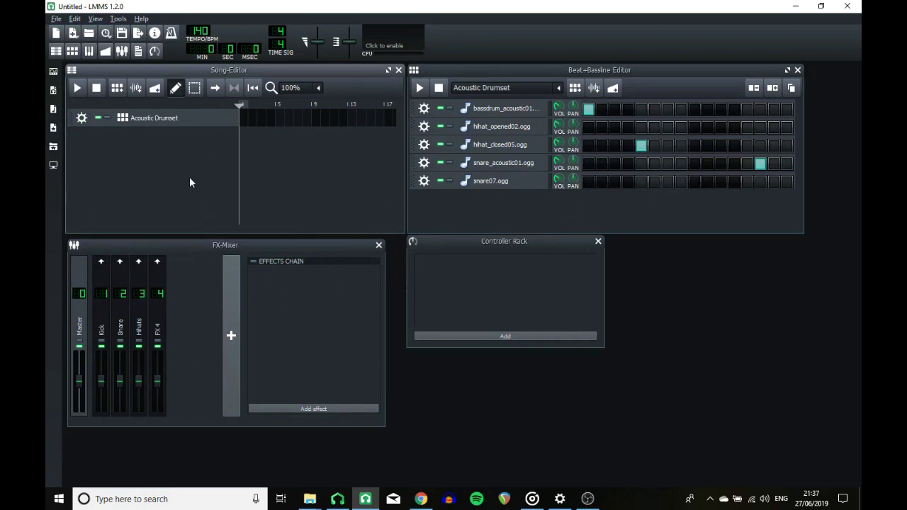
pyautogui.click(56, 19)
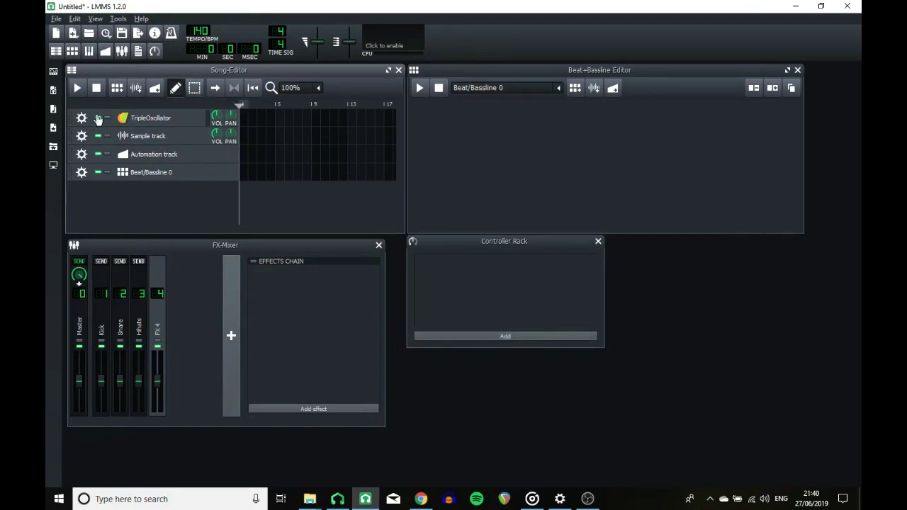
# - Move the TripleOscillator track down to the third row
pyautogui.moveTo(154, 120)
pyautogui.mouseDown()
pyautogui.moveTo(146, 175)
pyautogui.moveTo(152, 113)
pyautogui.moveTo(146, 135)
pyautogui.moveTo(142, 118)
pyautogui.mouseUp()
pyautogui.click(145, 117)
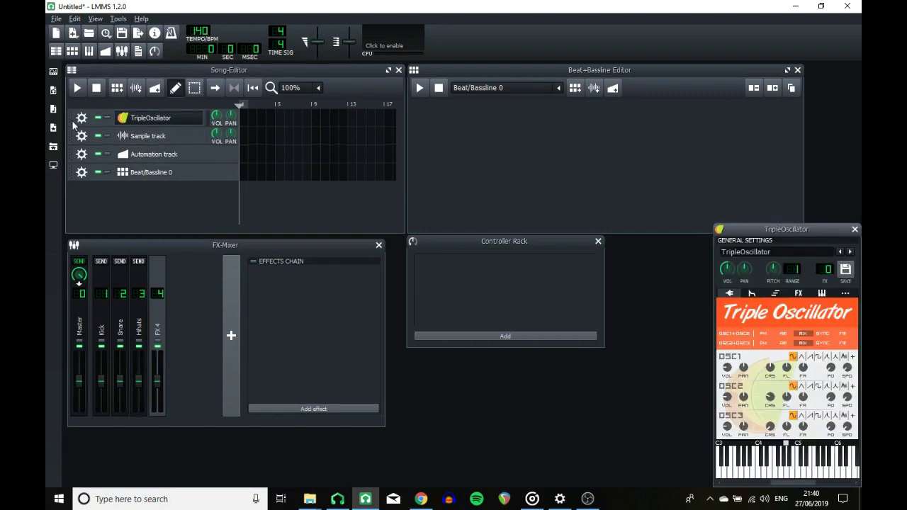
pyautogui.moveTo(70, 119); pyautogui.dragTo(162, 136)
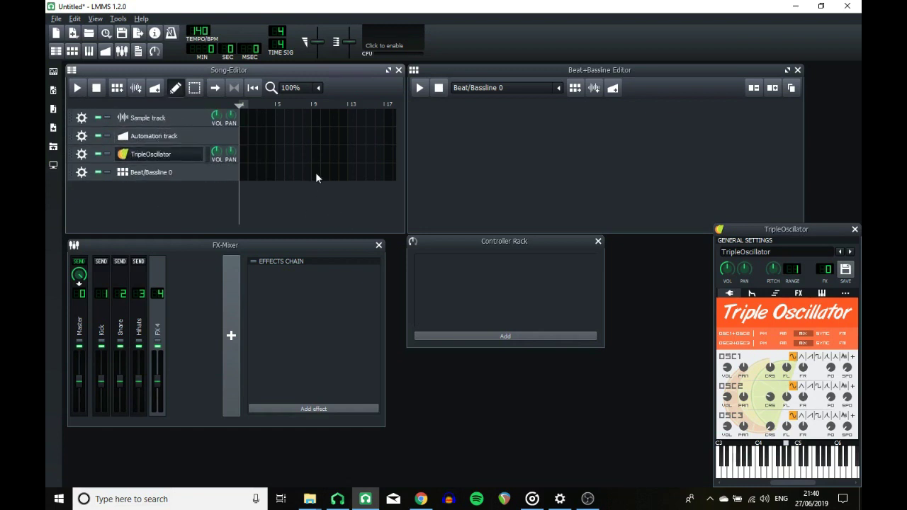
# - Clone the Automation track and the Sample track
pyautogui.click(80, 136)
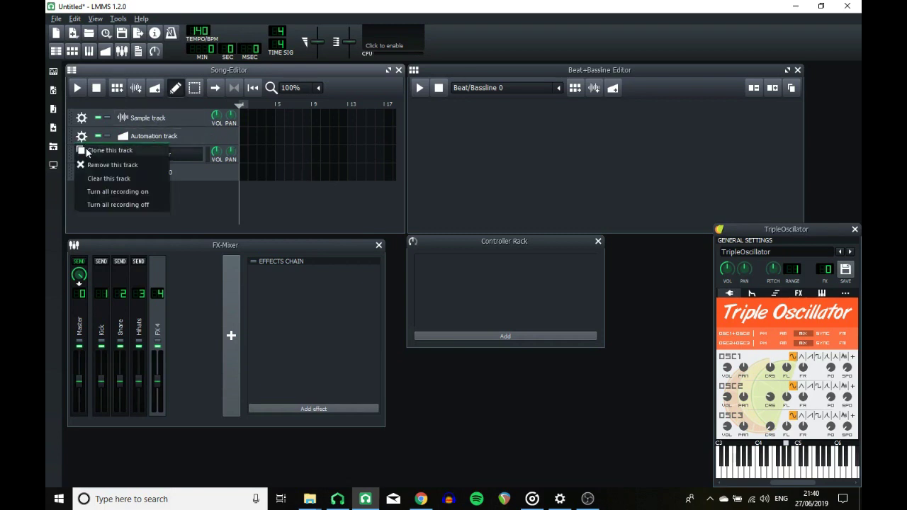
pyautogui.click(87, 152)
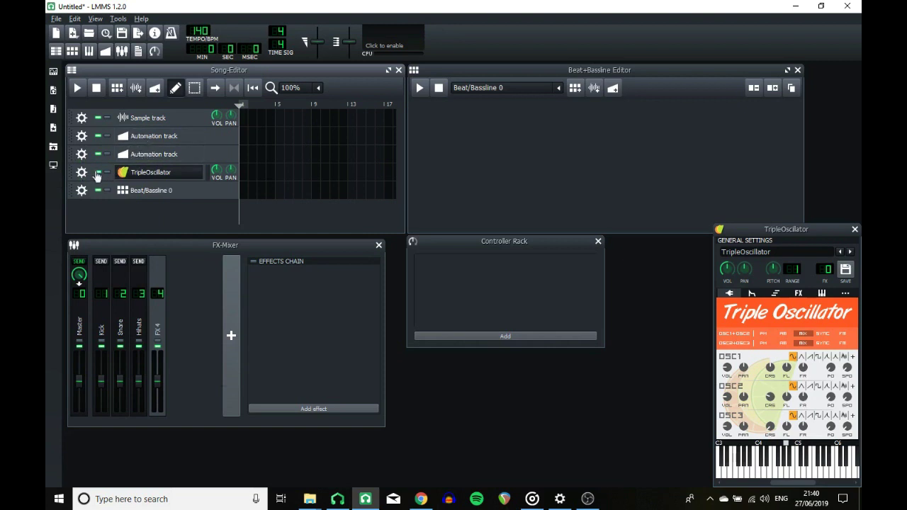
pyautogui.click(83, 119)
pyautogui.click(88, 131)
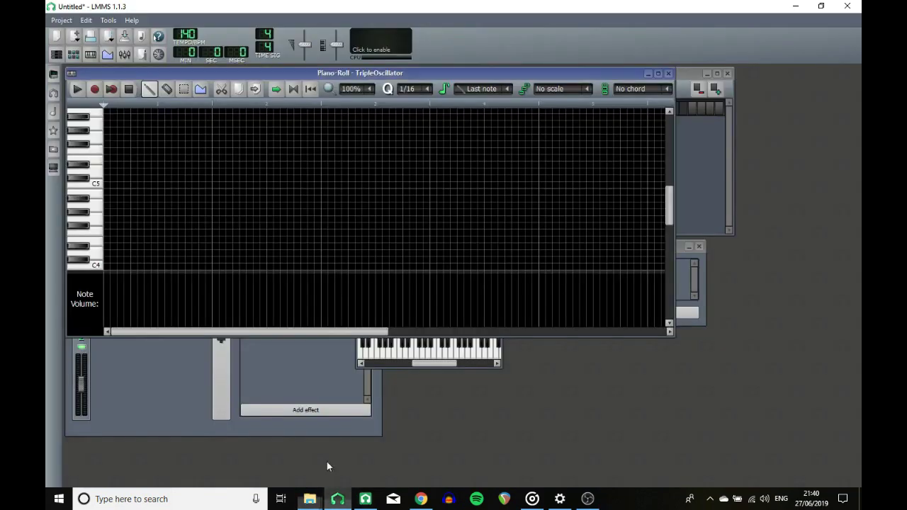
# - Move the Beat/Bassline 0 track to the top of the track list
pyautogui.click(668, 73)
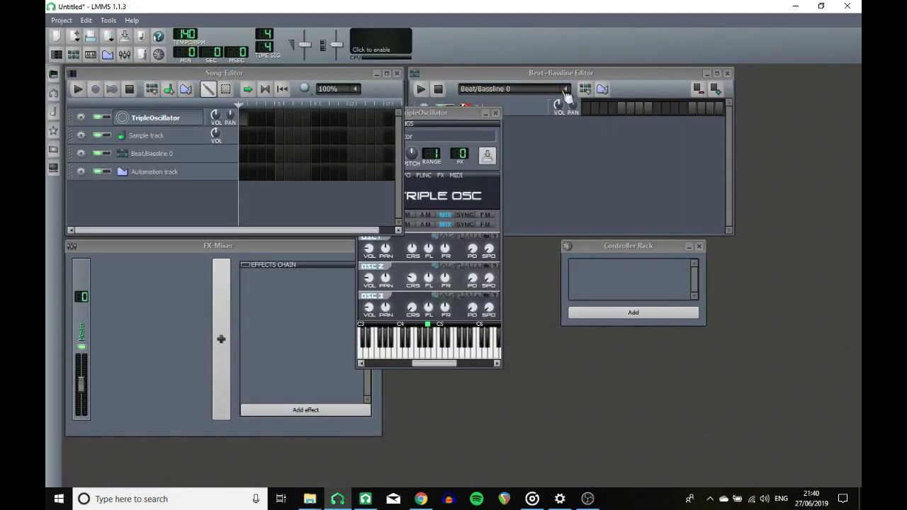
pyautogui.click(80, 118)
pyautogui.click(92, 129)
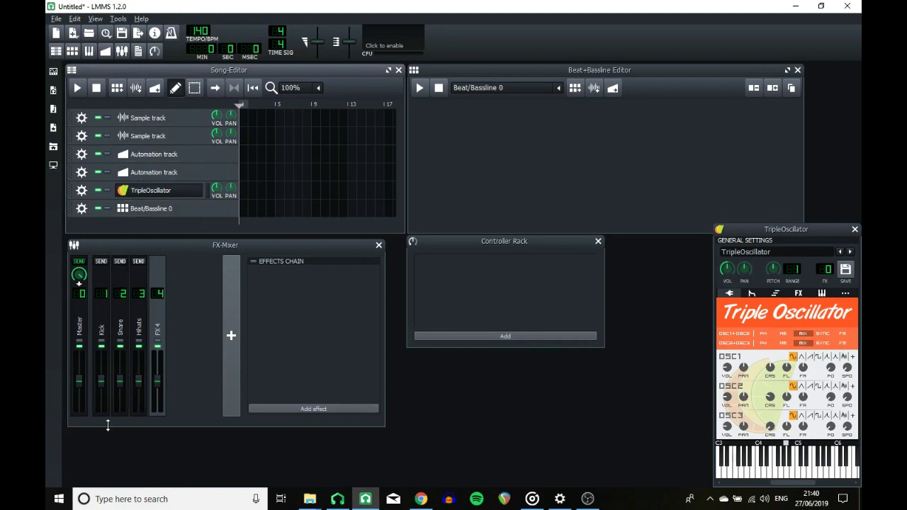
pyautogui.moveTo(71, 210); pyautogui.dragTo(62, 112)
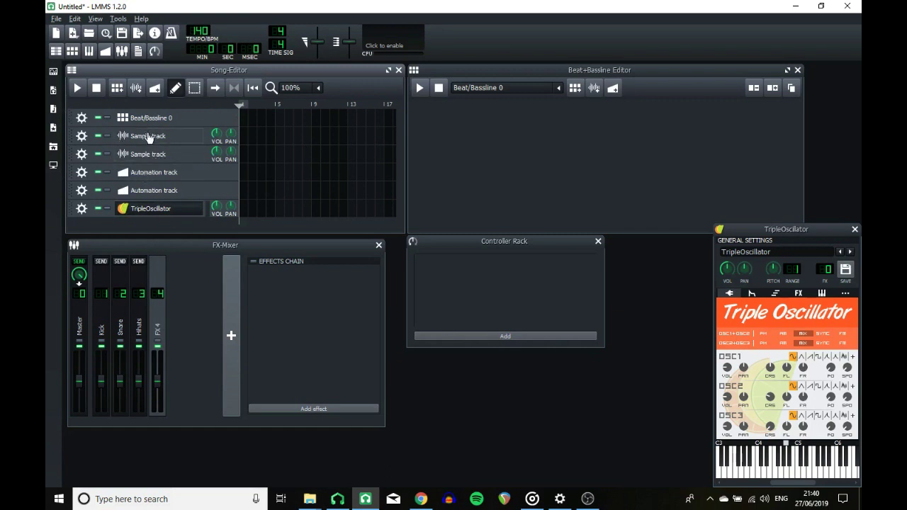
# - Clone the Beat/Bassline 0 track
pyautogui.click(81, 117)
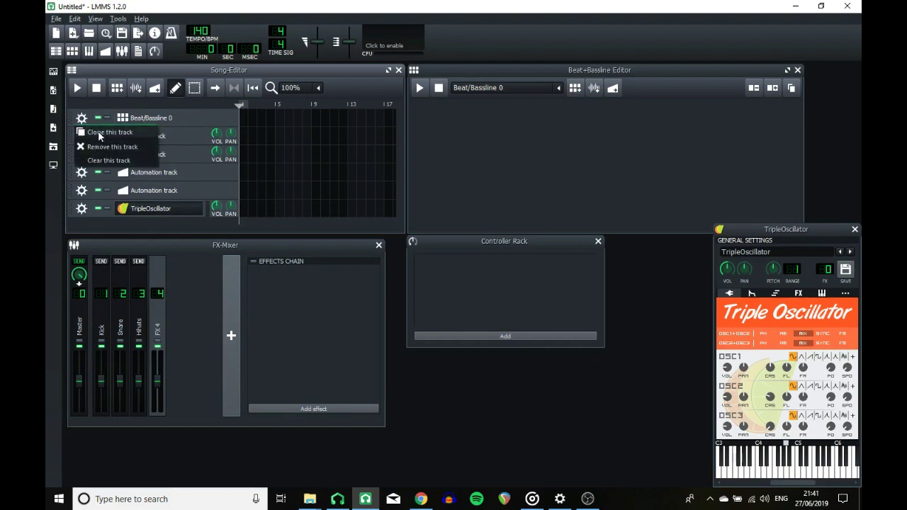
pyautogui.click(107, 132)
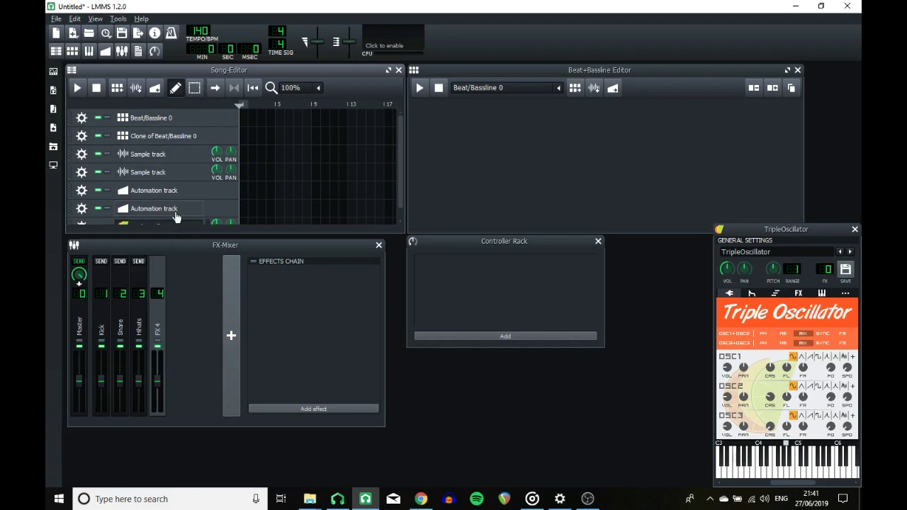
pyautogui.click(82, 118)
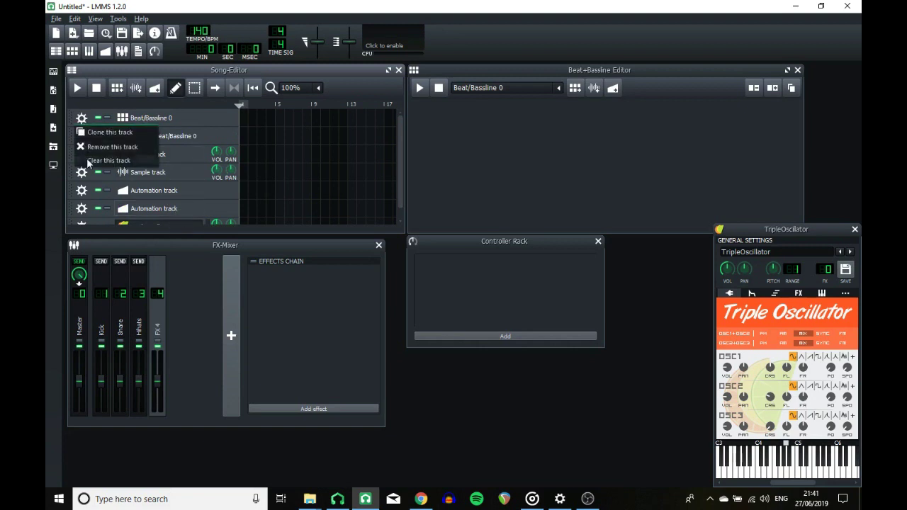
pyautogui.click(82, 119)
# - Assign the TripleOscillator track to a new FX channel, FX 5
pyautogui.scroll(-1, 82, 185)
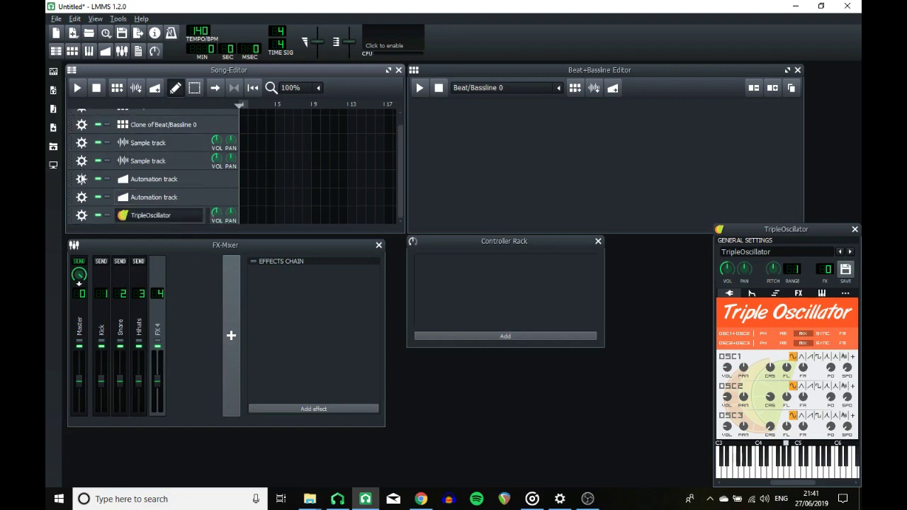
pyautogui.click(82, 216)
pyautogui.moveTo(99, 272)
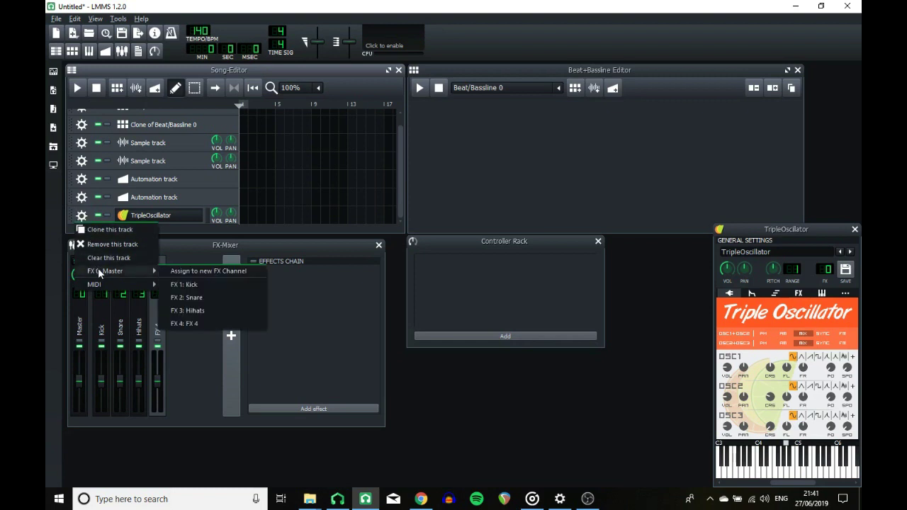
pyautogui.click(190, 270)
pyautogui.click(85, 217)
pyautogui.moveTo(142, 270)
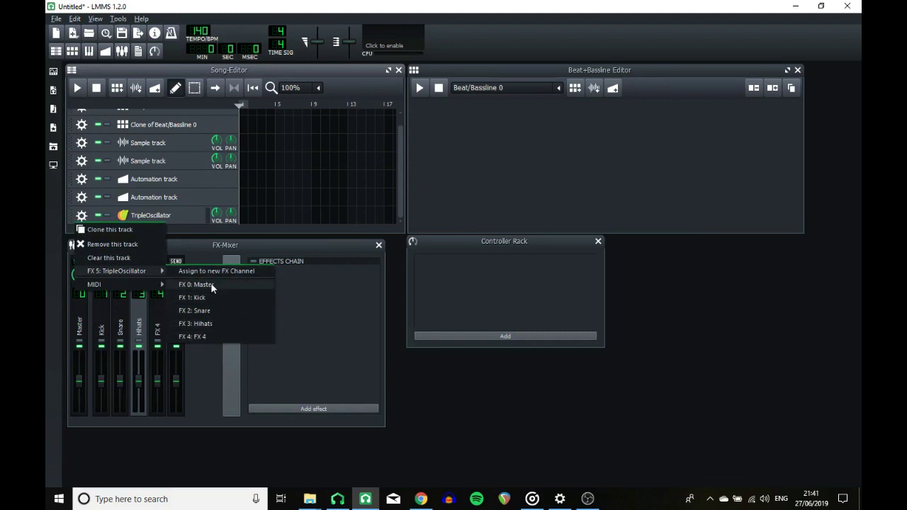
pyautogui.click(185, 216)
pyautogui.click(160, 215)
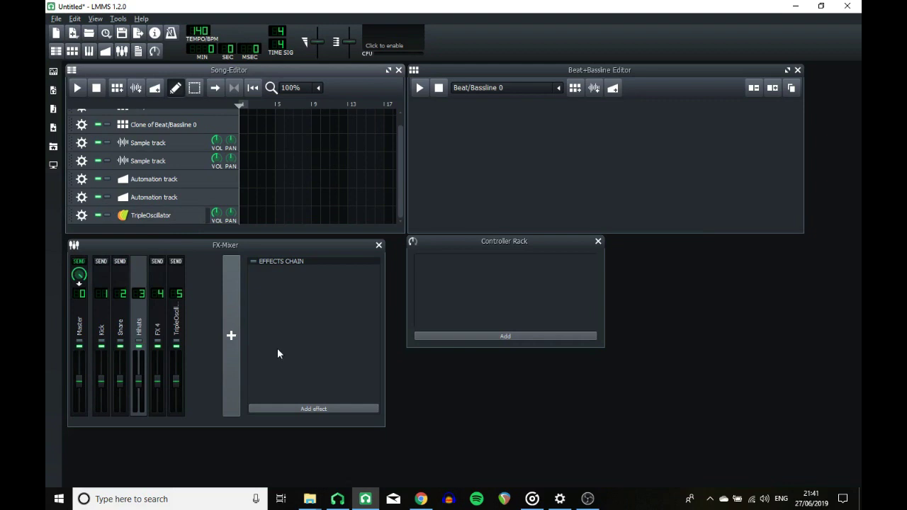
# - Maximize the Song-Editor window to fill the workspace
pyautogui.scroll(-3, 295, 166)
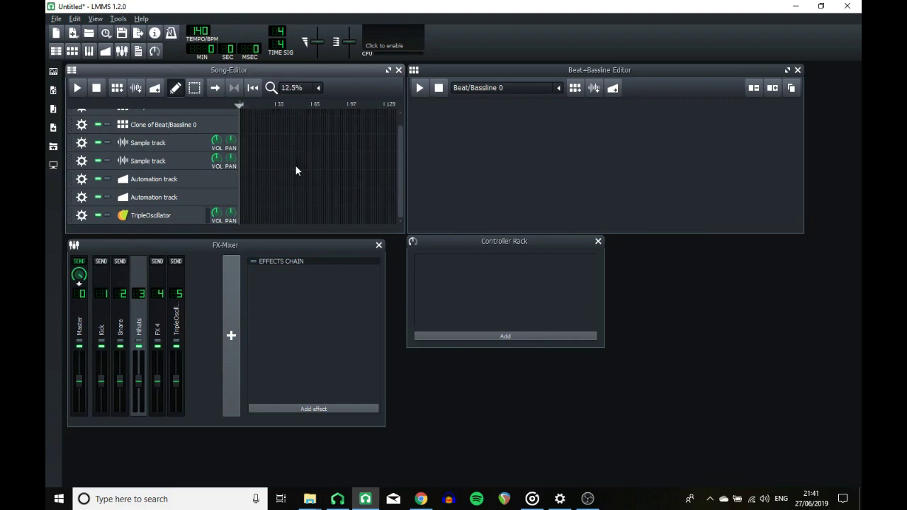
pyautogui.scroll(1, 295, 170)
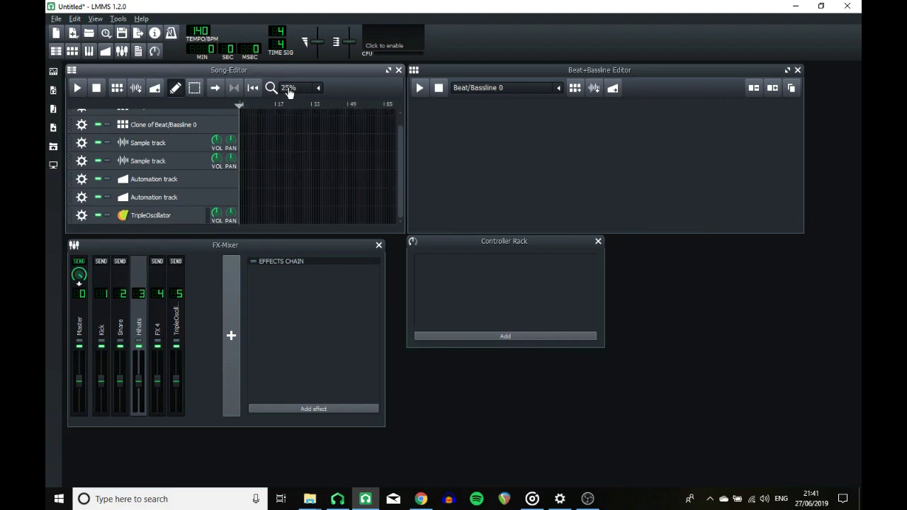
pyautogui.scroll(-1, 312, 213)
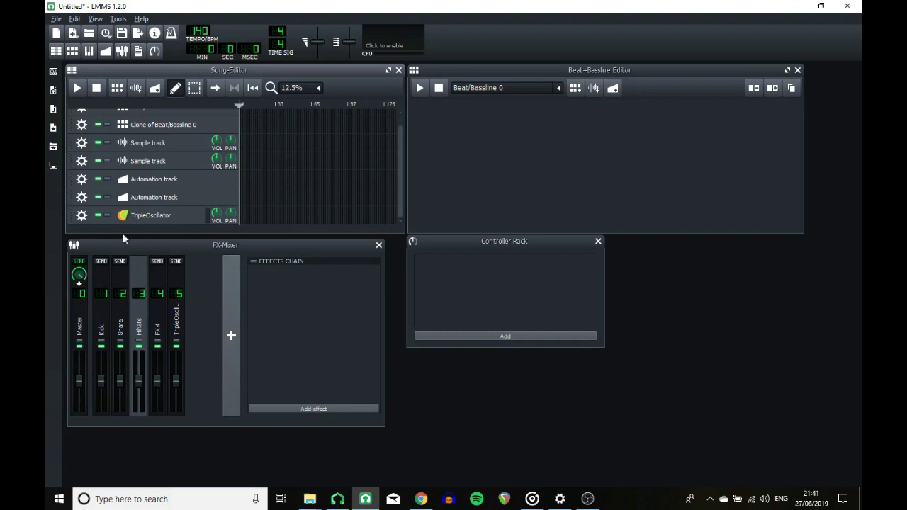
pyautogui.click(388, 70)
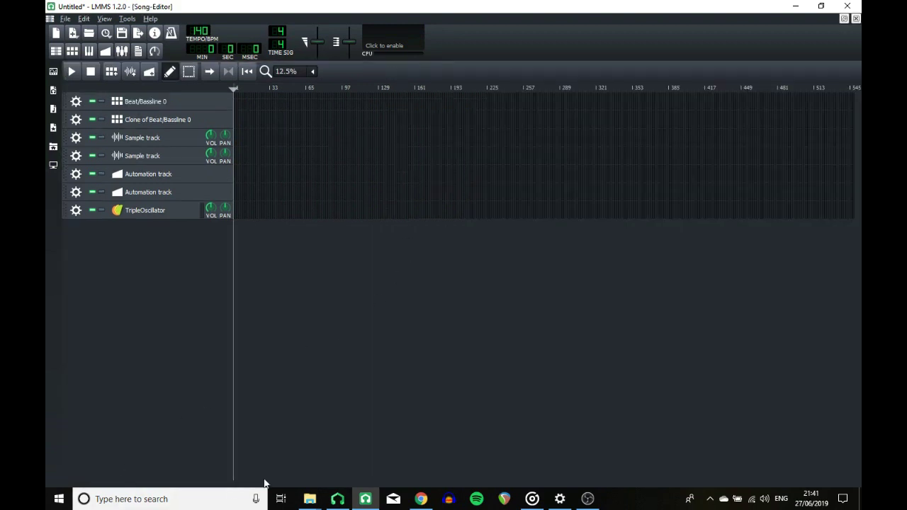
# - Zoom in and place a one-bar Beat/Bassline 0 clip at bar 1
pyautogui.scroll(4, 298, 146)
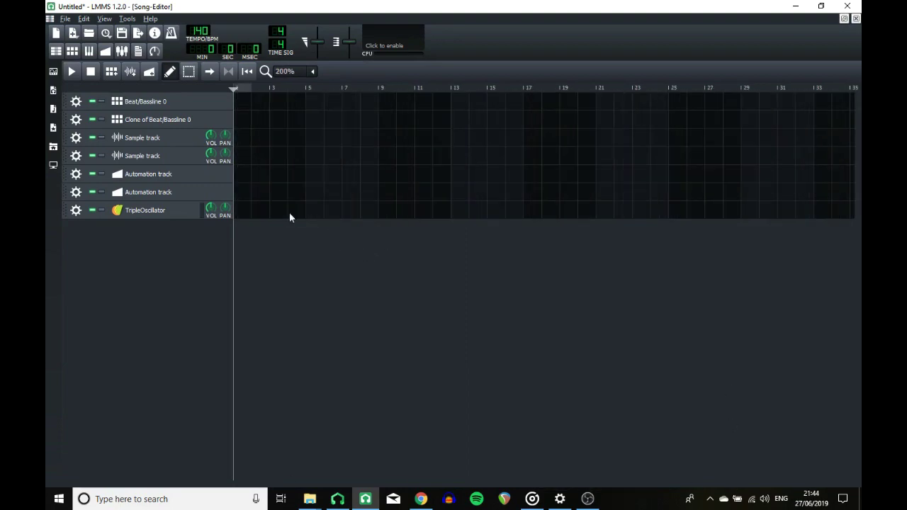
pyautogui.click(241, 156)
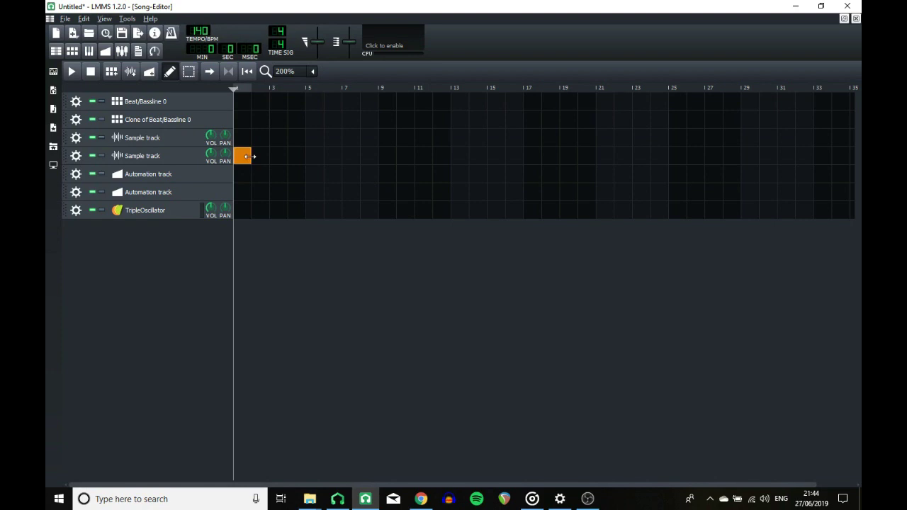
pyautogui.click(250, 156)
pyautogui.click(250, 156)
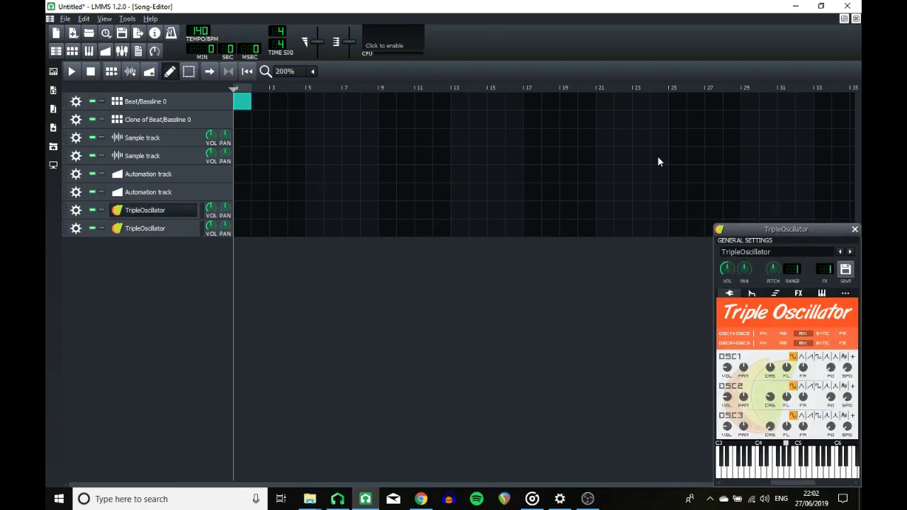
# - Centre the TripleOscillator window and view its ENV/LFO, FUNC, FX and MIDI tabs
pyautogui.moveTo(786, 227); pyautogui.dragTo(498, 122)
pyautogui.click(464, 188)
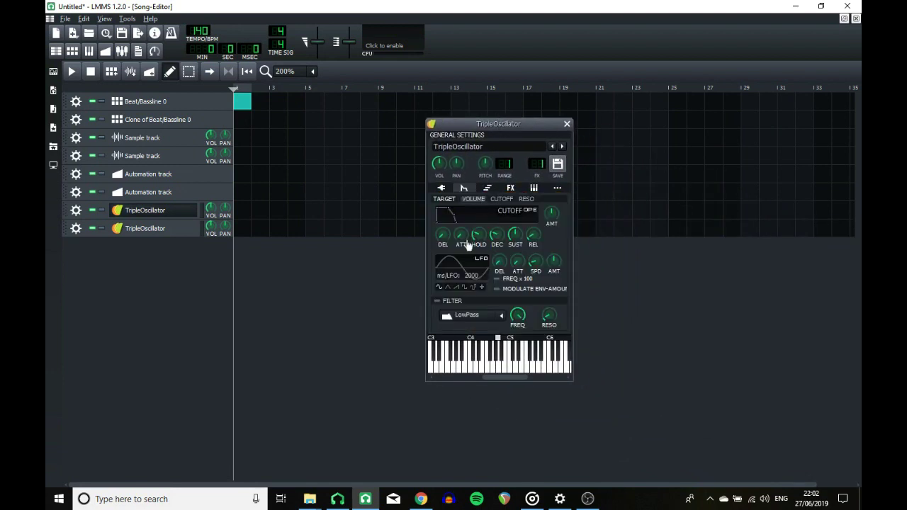
pyautogui.click(487, 188)
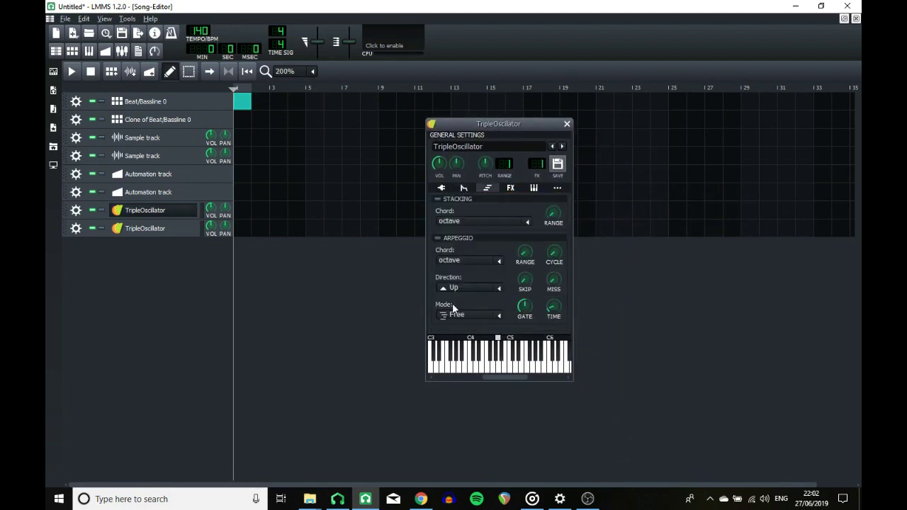
pyautogui.click(510, 188)
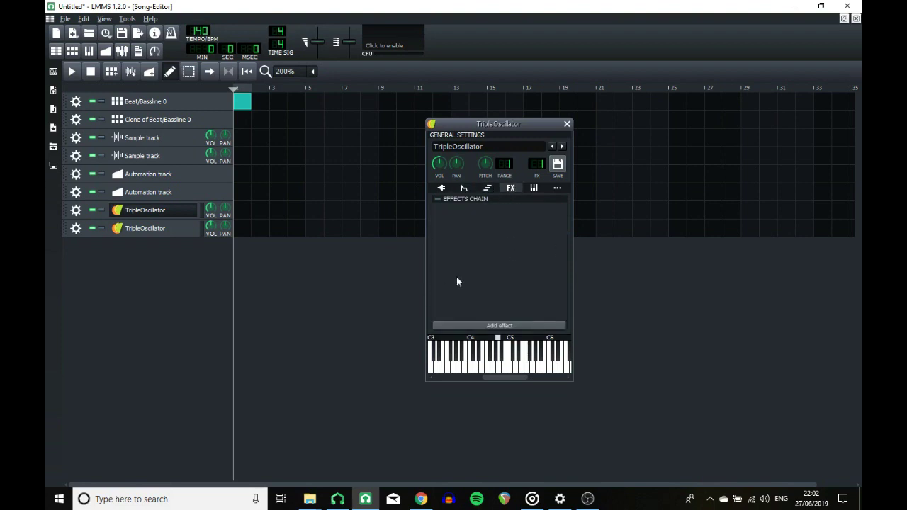
pyautogui.click(533, 188)
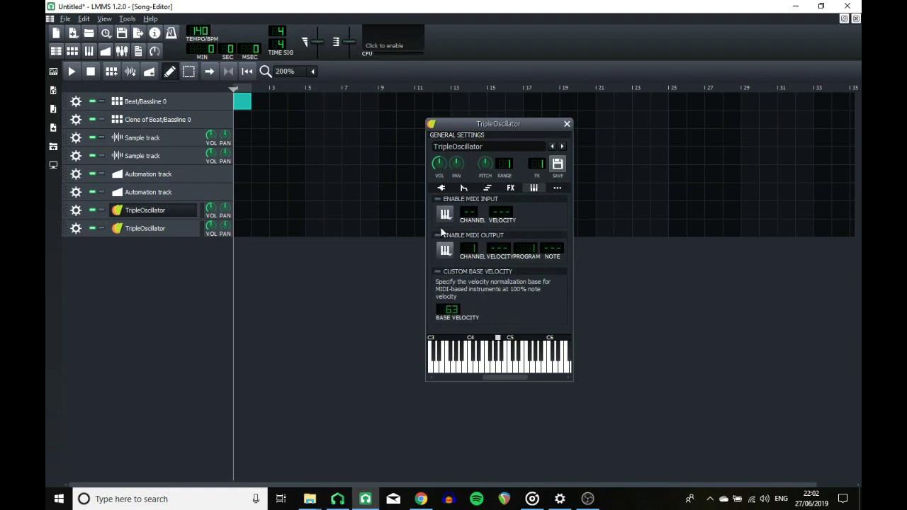
# - On the Misc tab, switch off Master Pitch for this instrument
pyautogui.click(558, 187)
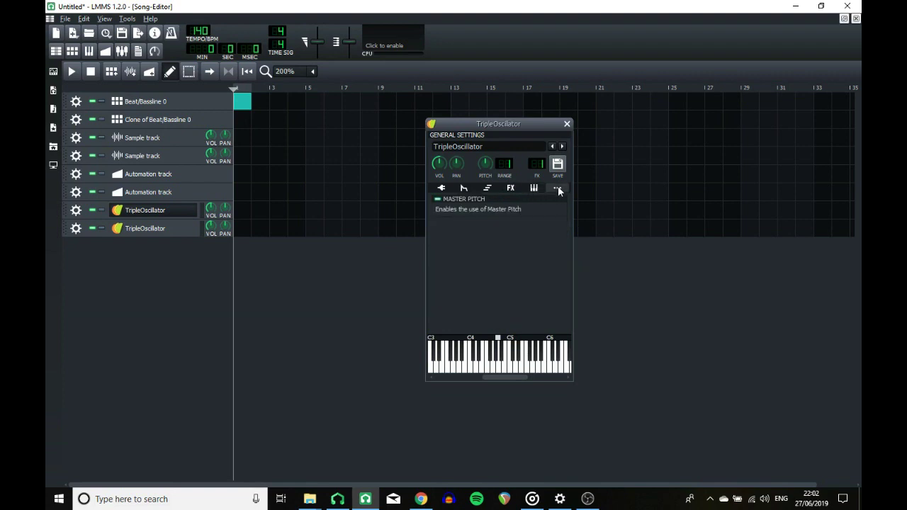
pyautogui.click(438, 200)
pyautogui.scroll(3, 352, 47)
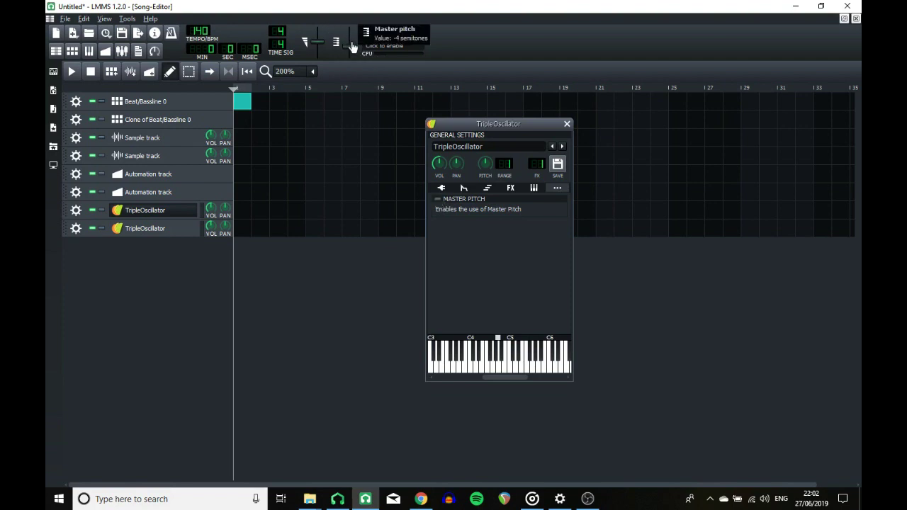
pyautogui.scroll(-3, 353, 46)
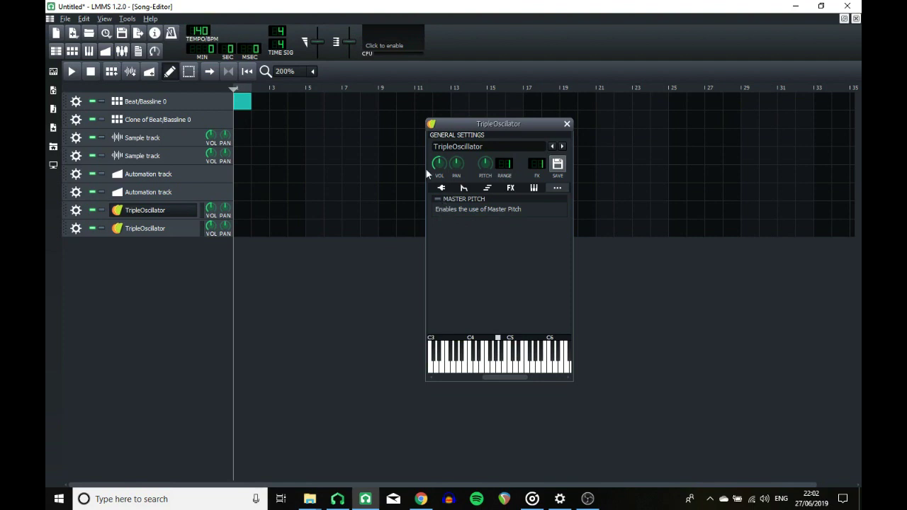
# - Re-enable master pitch on the instrument and step to the second TripleOscillator track
pyautogui.click(350, 45)
pyautogui.click(438, 202)
pyautogui.click(564, 148)
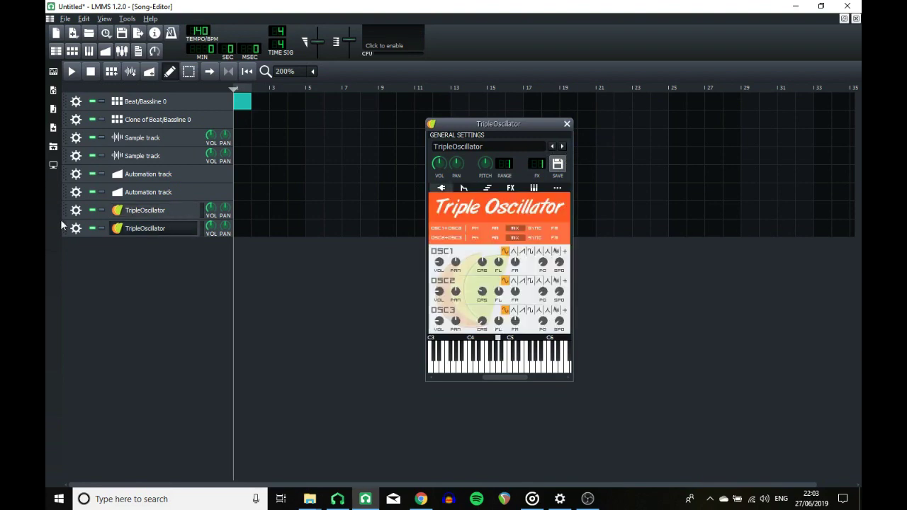
# - Drag an Sf2 Player track into the Song Editor and flip between it and the TripleOscillator
pyautogui.click(53, 72)
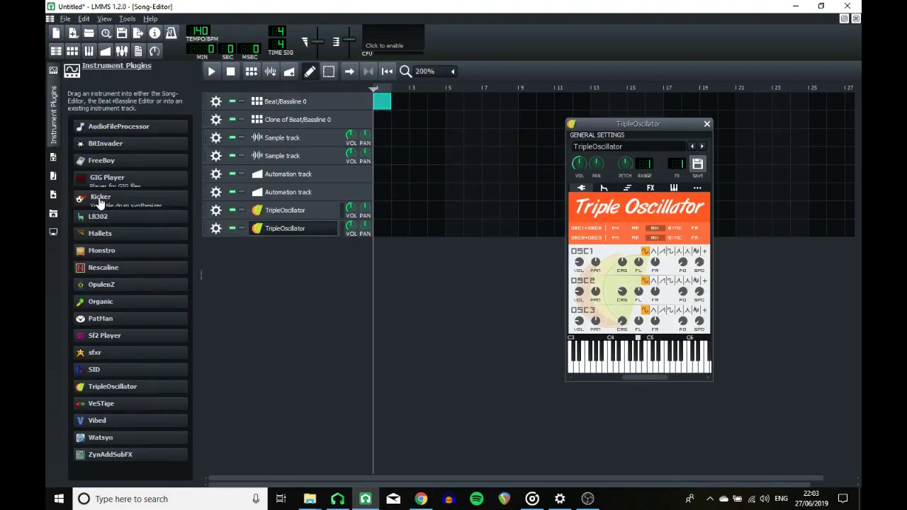
pyautogui.moveTo(104, 335); pyautogui.dragTo(299, 288)
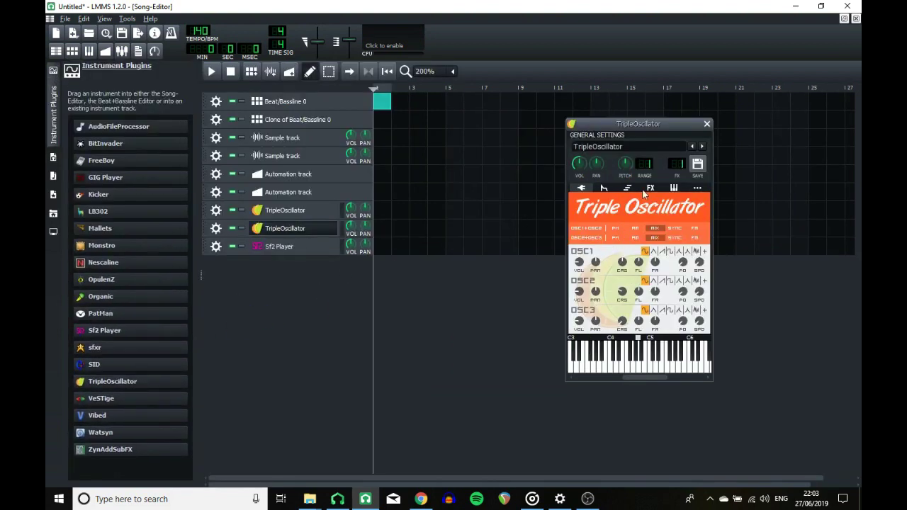
pyautogui.click(702, 146)
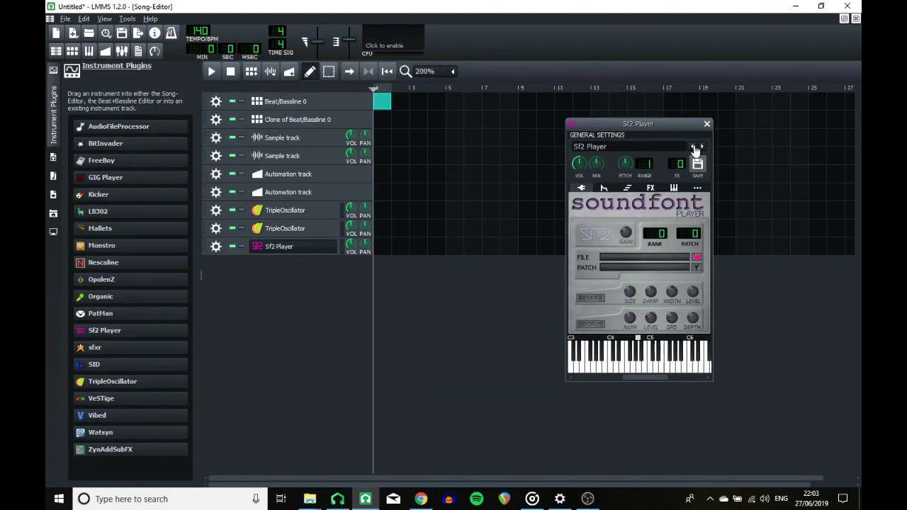
pyautogui.click(692, 146)
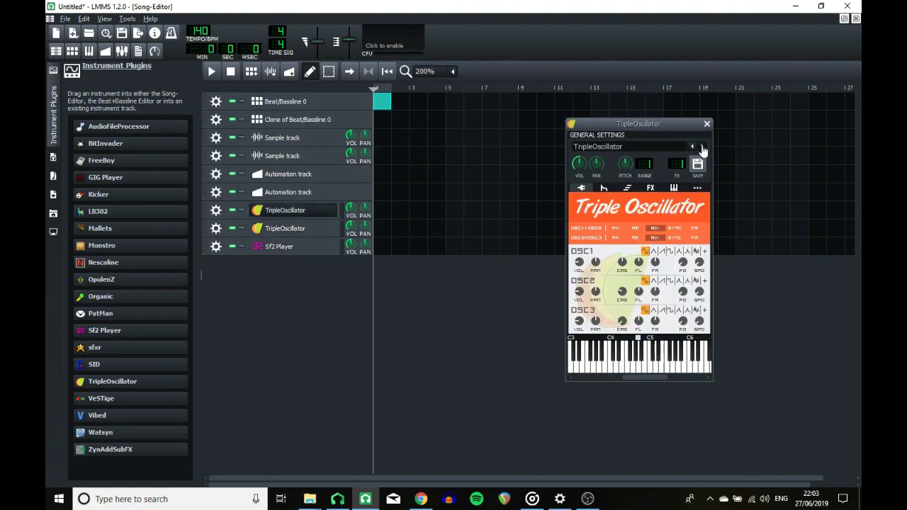
pyautogui.click(702, 147)
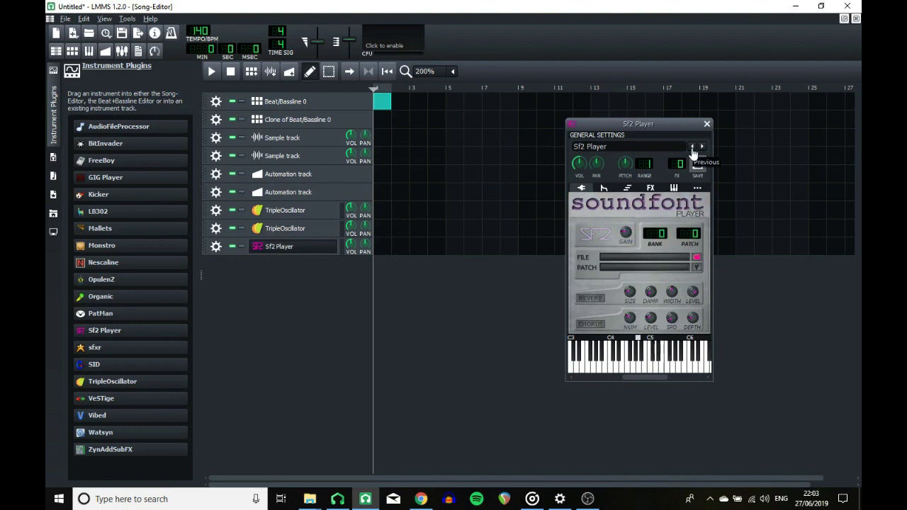
pyautogui.click(693, 148)
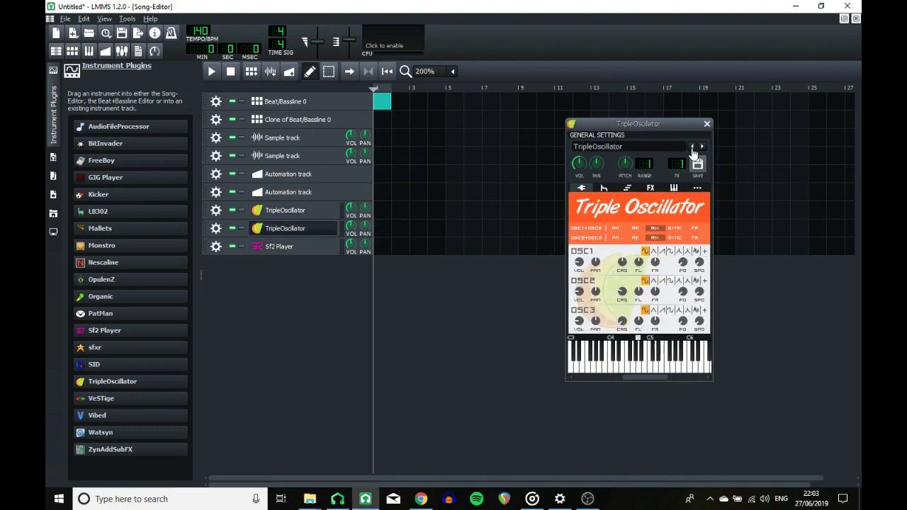
pyautogui.click(693, 148)
# - Browse the TripleOscillator tracks' settings and raise the pitch range from 27 to 60
pyautogui.click(216, 211)
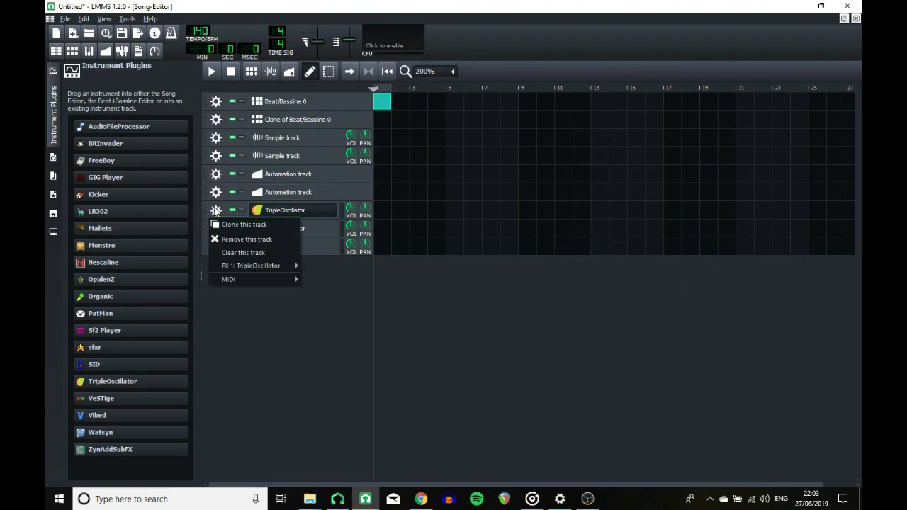
pyautogui.moveTo(240, 271)
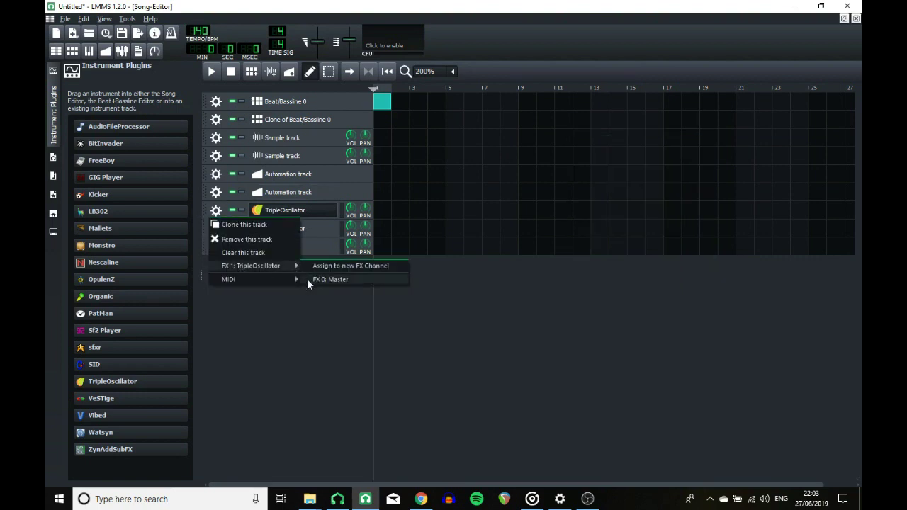
pyautogui.click(308, 303)
pyautogui.click(285, 210)
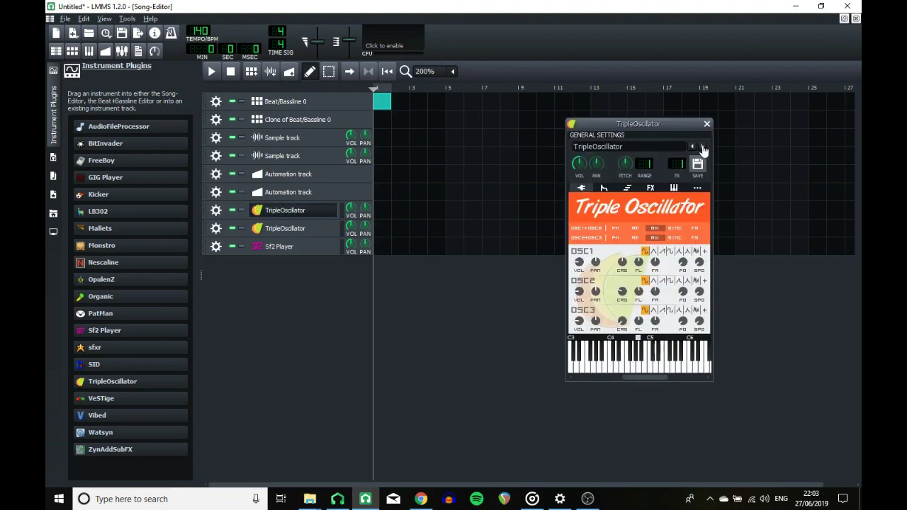
pyautogui.click(703, 147)
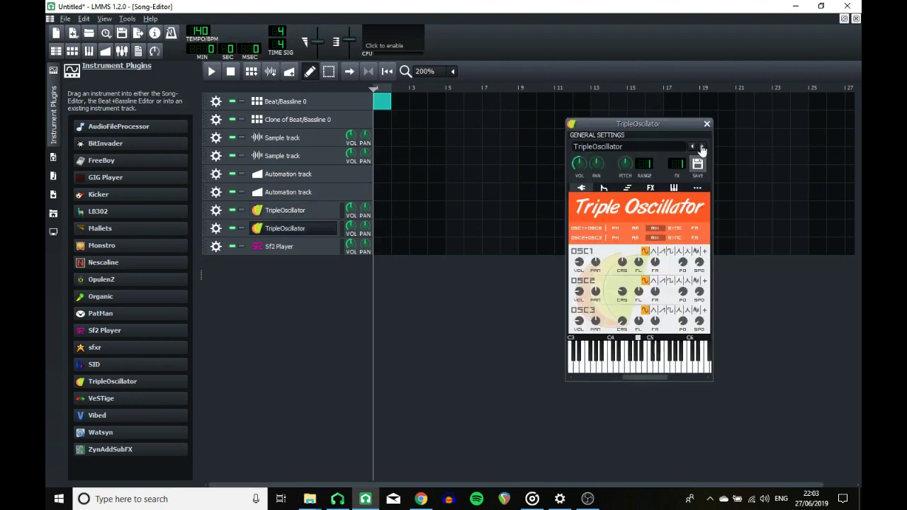
pyautogui.click(702, 147)
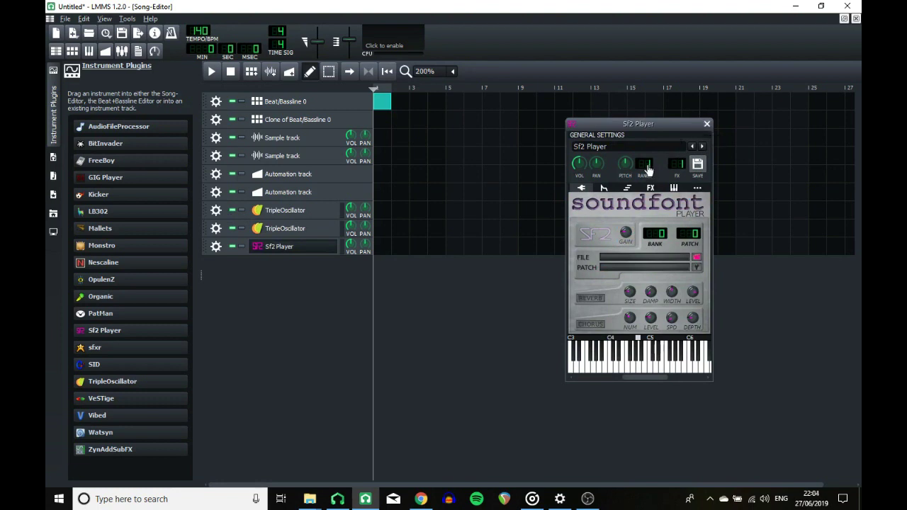
pyautogui.click(288, 210)
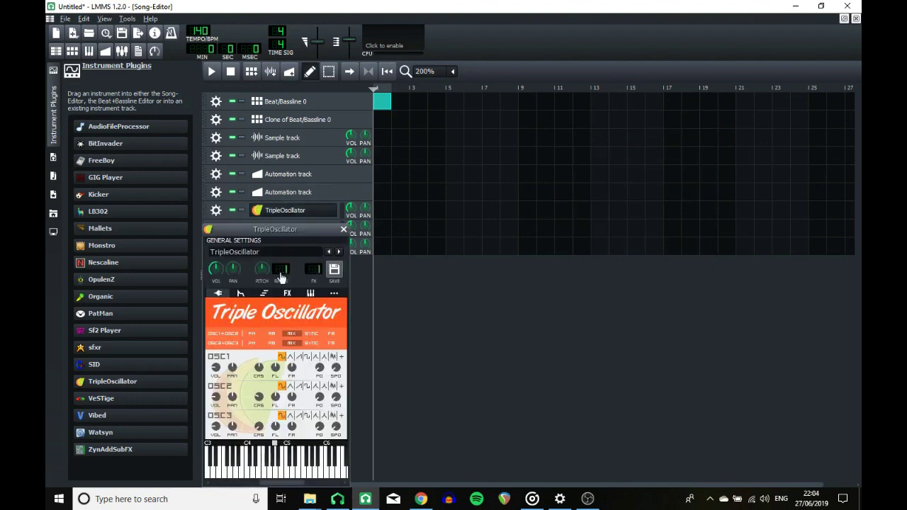
pyautogui.moveTo(281, 269)
pyautogui.mouseDown()
pyautogui.moveTo(281, 248)
pyautogui.moveTo(281, 275)
pyautogui.mouseUp()
pyautogui.click(343, 231)
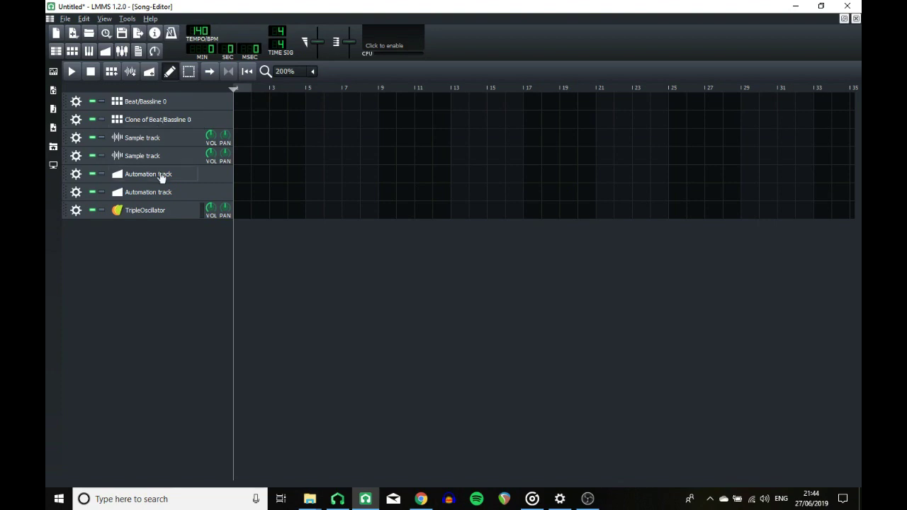
# - Create an automation clip at bar 1 and draw a five-point descending curve
pyautogui.click(241, 174)
pyautogui.doubleClick(243, 176)
pyautogui.doubleClick(243, 211)
pyautogui.click(99, 181)
pyautogui.click(193, 245)
pyautogui.click(289, 227)
pyautogui.click(329, 307)
pyautogui.click(384, 362)
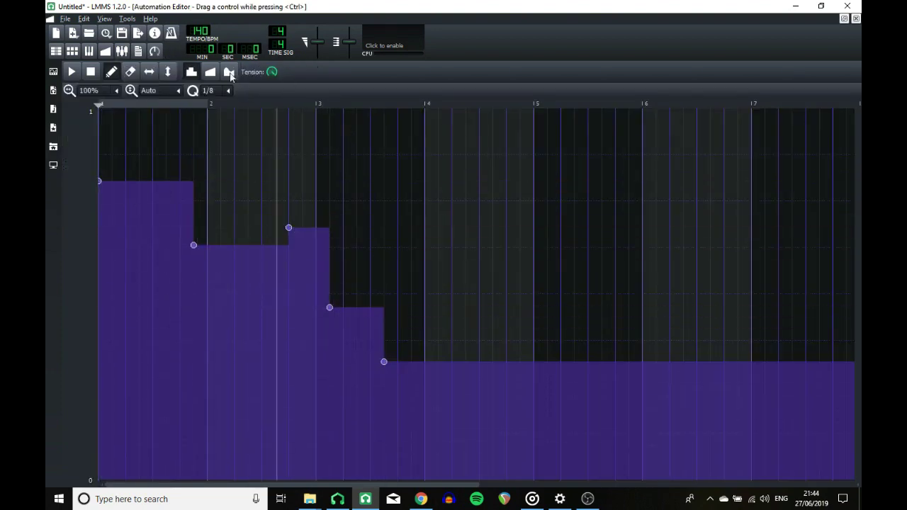
# - Make the automation curve smooth (cubic-hermite) with tension set to 0
pyautogui.click(229, 71)
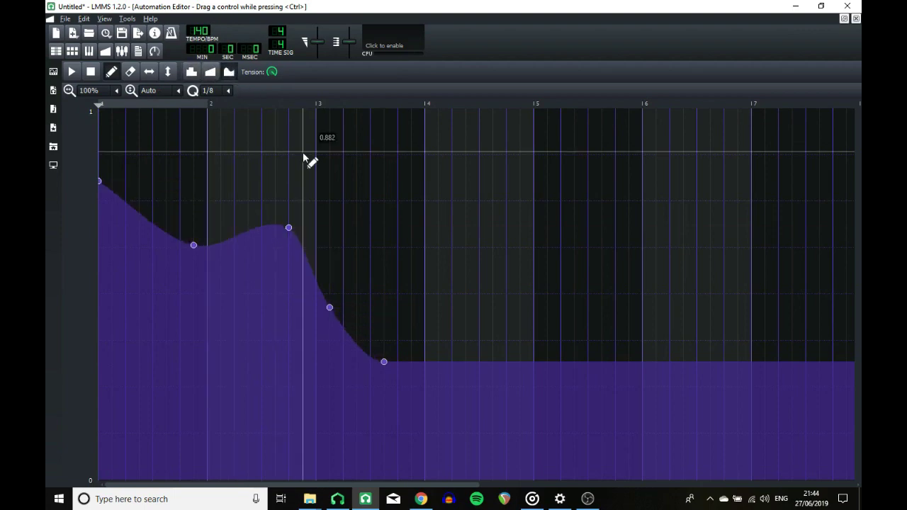
pyautogui.moveTo(271, 71)
pyautogui.mouseDown()
pyautogui.moveTo(272, 79)
pyautogui.moveTo(272, 72)
pyautogui.mouseUp()
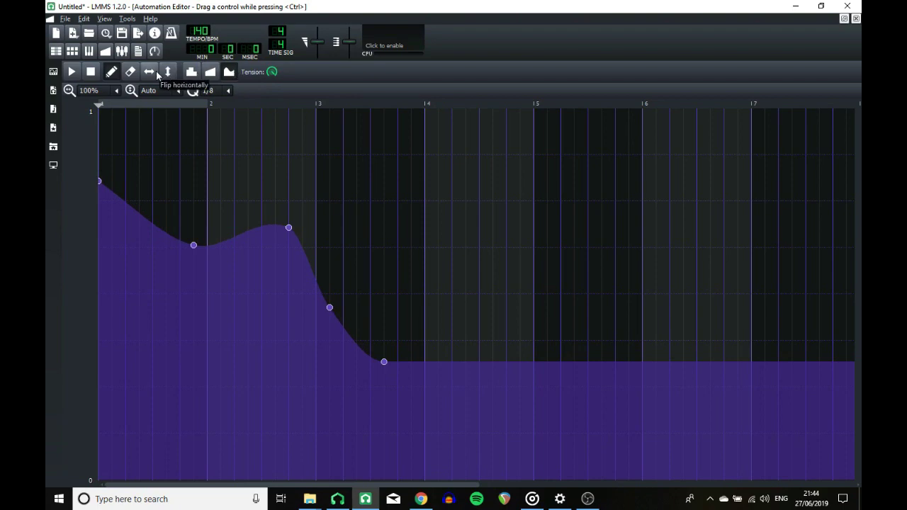
pyautogui.click(857, 19)
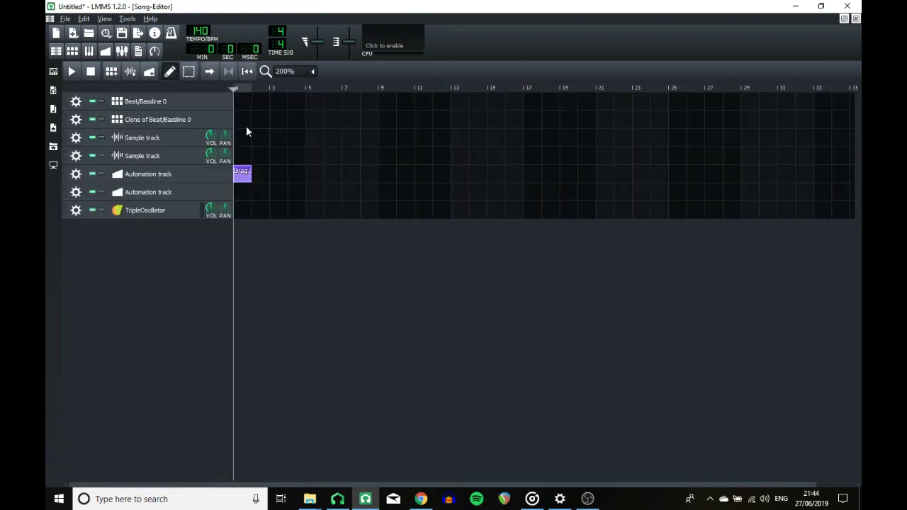
# - Reopen the clip and test flipping the curve vertically and horizontally
pyautogui.doubleClick(248, 173)
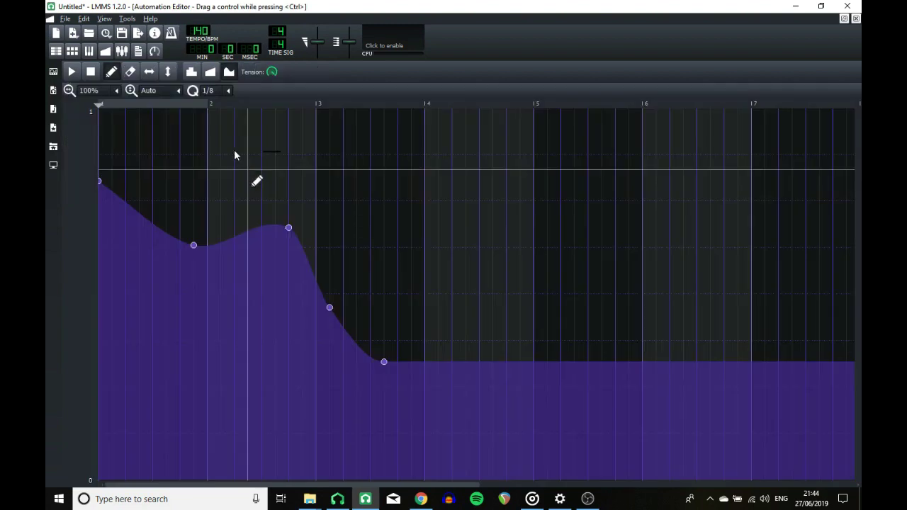
pyautogui.click(169, 71)
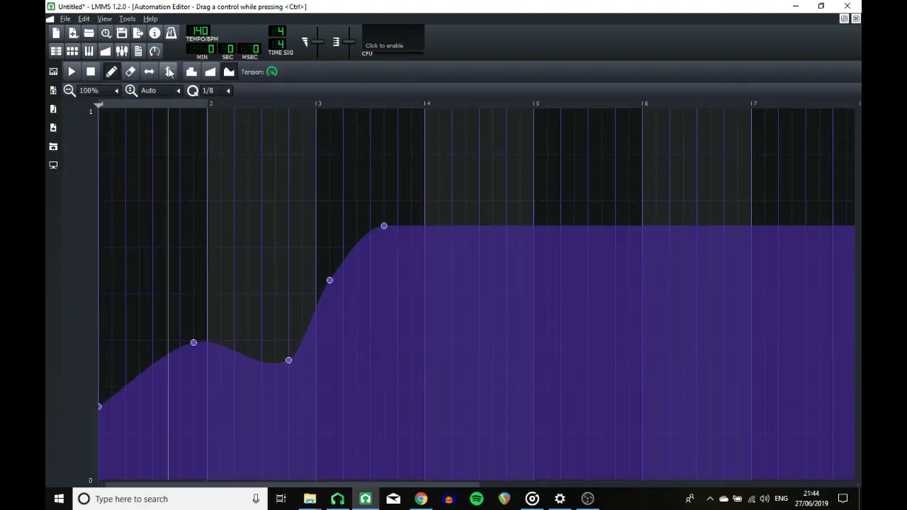
pyautogui.click(169, 71)
pyautogui.click(150, 72)
pyautogui.click(150, 73)
pyautogui.click(149, 73)
pyautogui.click(150, 72)
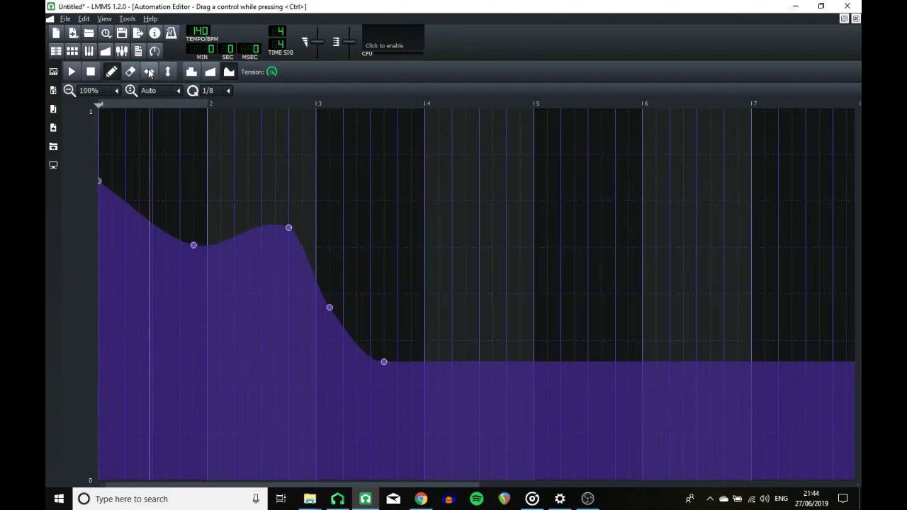
pyautogui.click(150, 72)
pyautogui.press('F5')
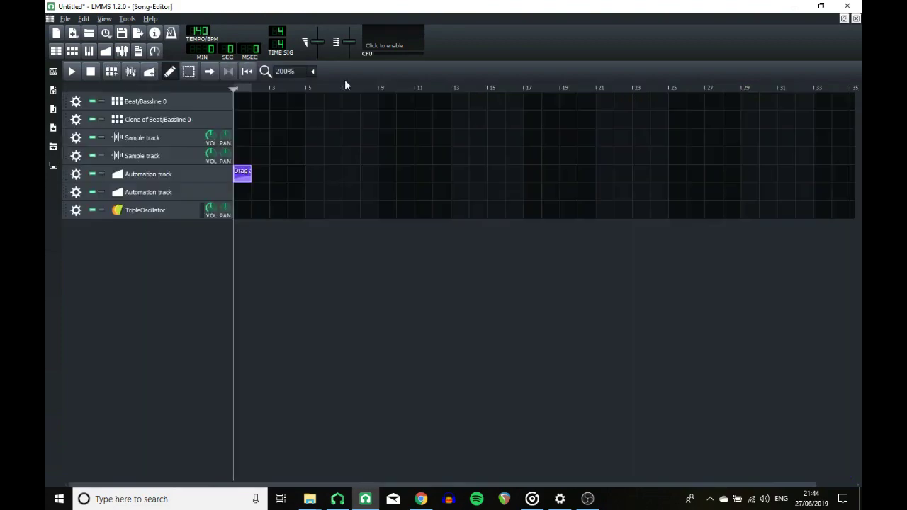
# - Delete the automation clip and switch on three TripleOscillator beat steps
pyautogui.middleClick(245, 184)
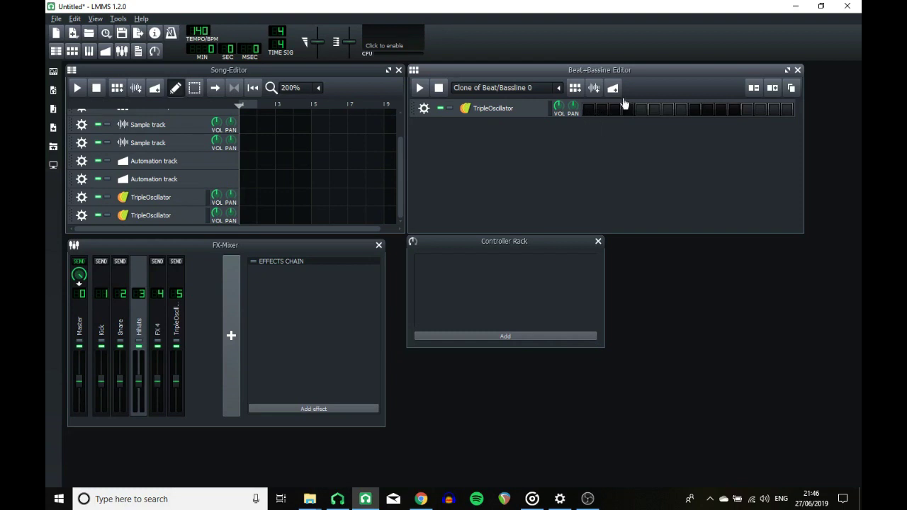
pyautogui.rightClick(591, 113)
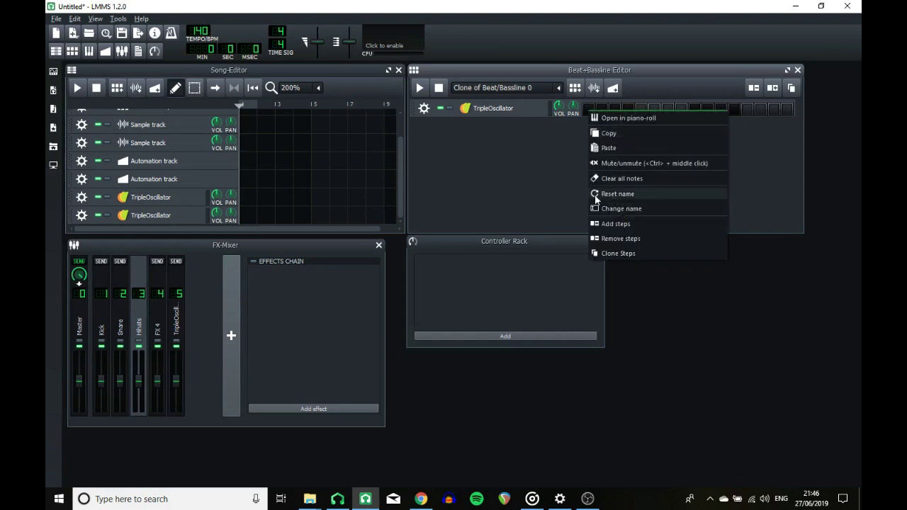
pyautogui.click(588, 202)
pyautogui.click(589, 110)
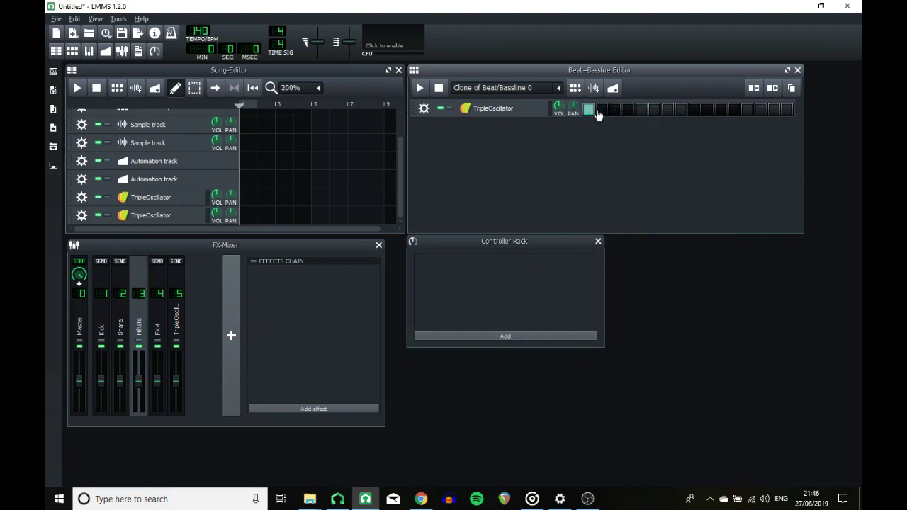
pyautogui.click(656, 112)
pyautogui.click(668, 111)
# - Clone the TripleOscillator steps twice, then close the Beat+Bassline Editor
pyautogui.rightClick(638, 117)
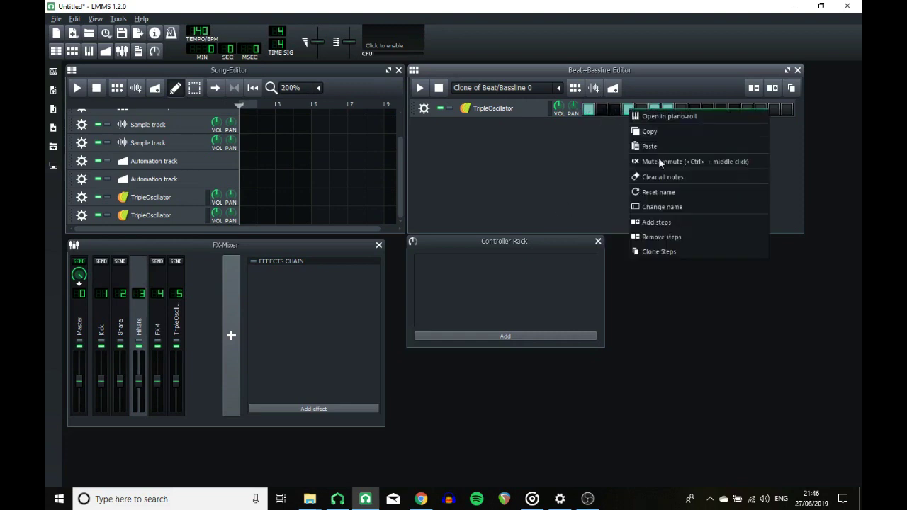
pyautogui.click(650, 249)
pyautogui.rightClick(679, 112)
pyautogui.click(704, 249)
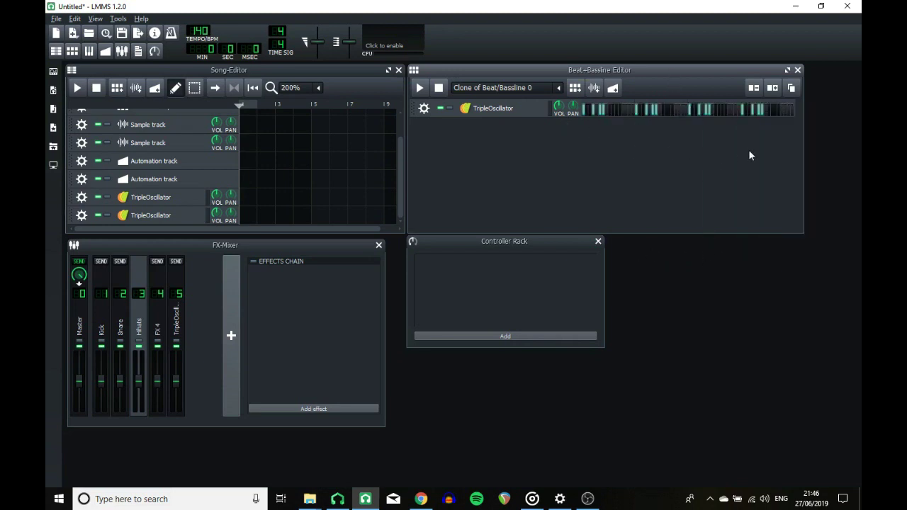
pyautogui.click(587, 89)
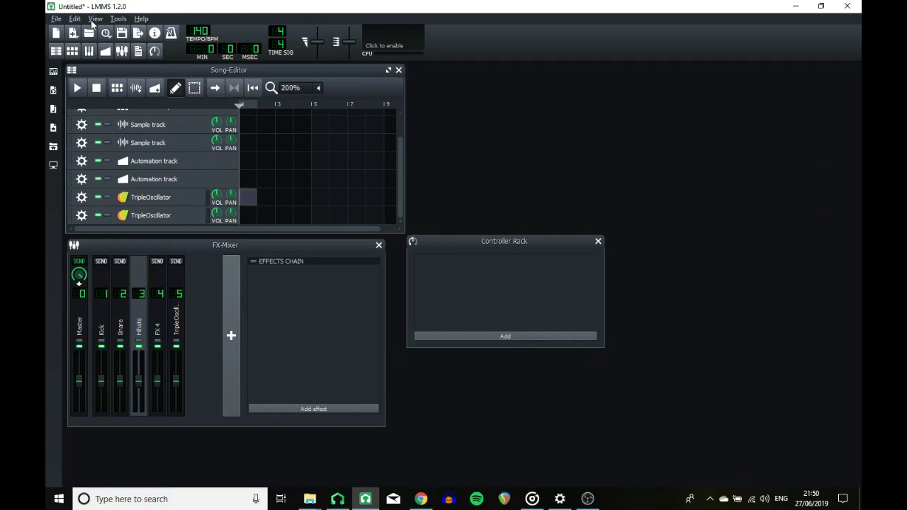
# - Enable Volume as dBFS, Smooth scroll and piano-roll note labels, then open the TripleOscillator pattern
pyautogui.click(95, 19)
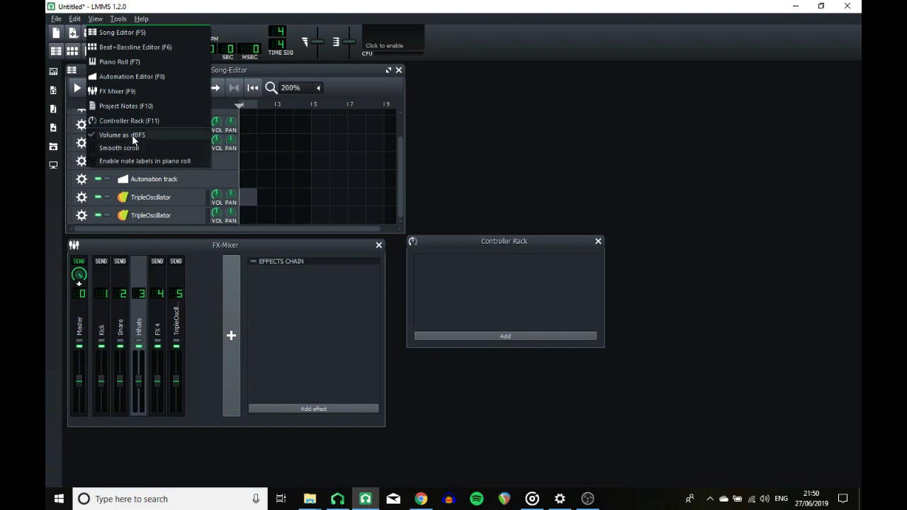
pyautogui.click(132, 134)
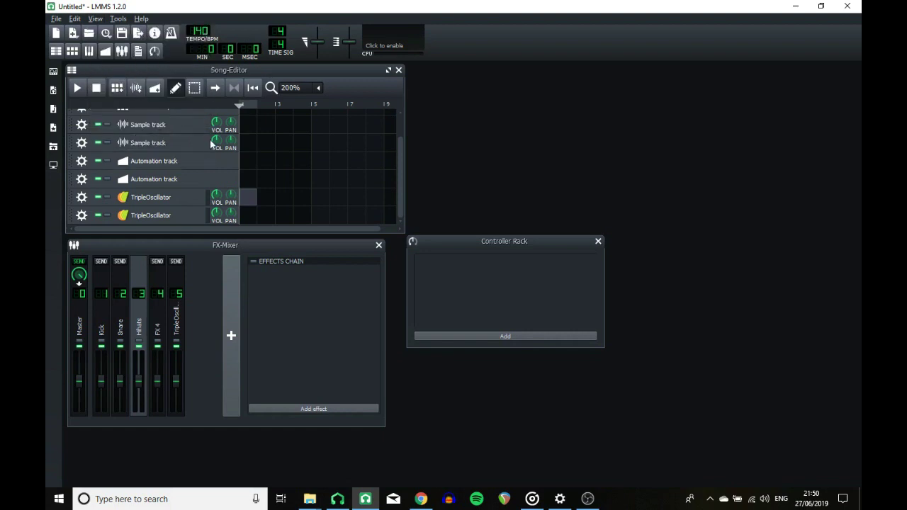
pyautogui.click(99, 19)
pyautogui.click(119, 144)
pyautogui.click(100, 19)
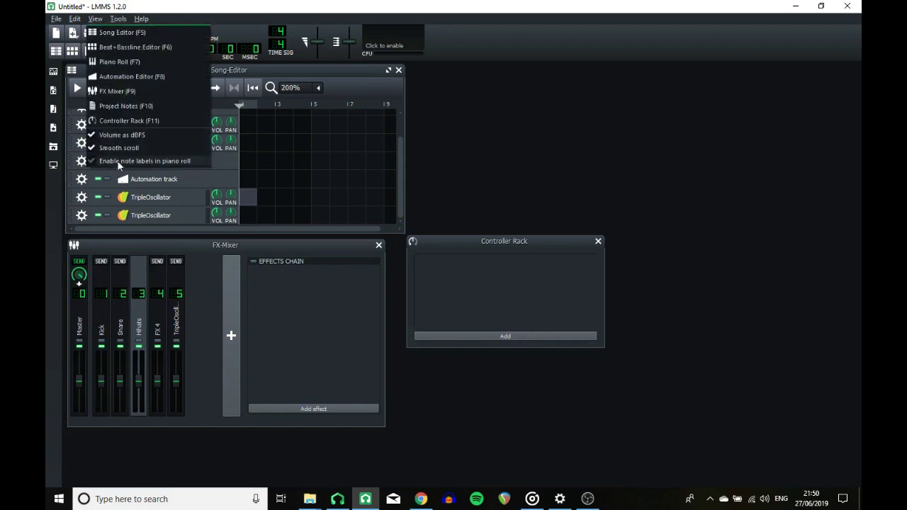
pyautogui.click(117, 160)
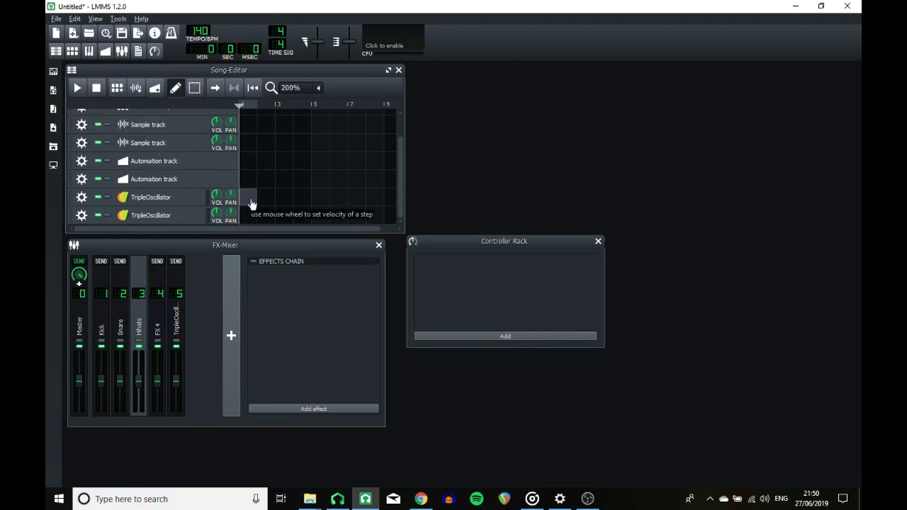
pyautogui.doubleClick(251, 204)
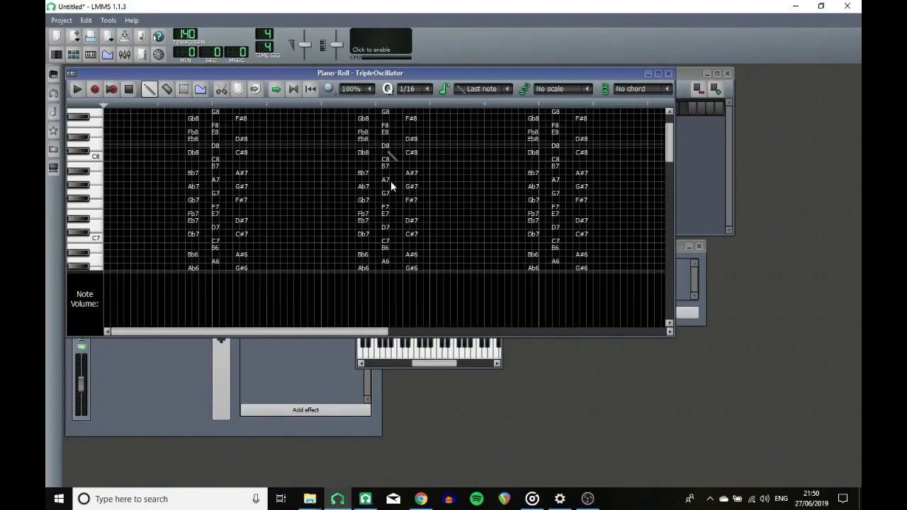
# - Back in LMMS 1.2.0, draw an A6 note followed by a G#6 note
pyautogui.click(363, 501)
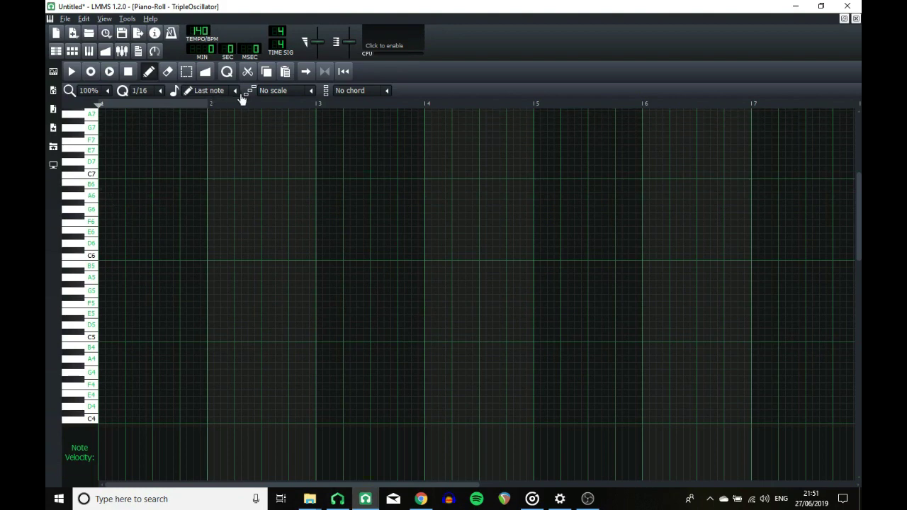
pyautogui.click(112, 197)
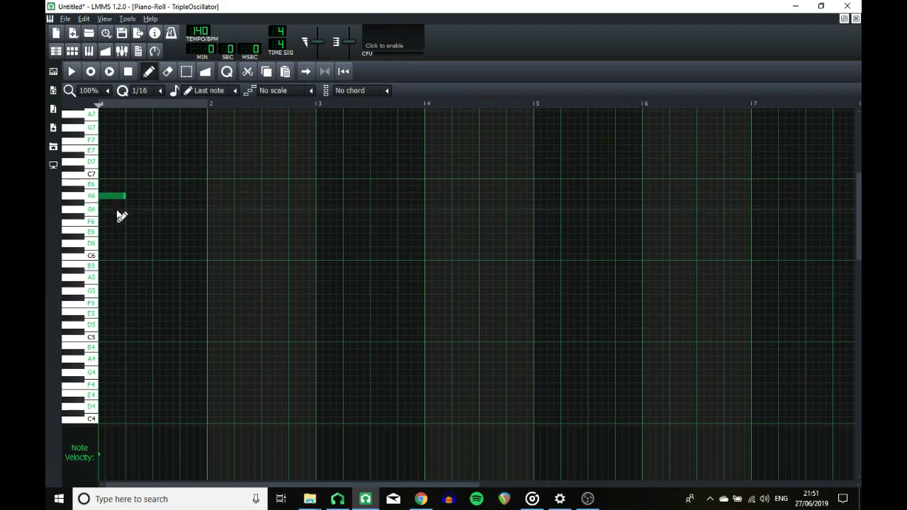
pyautogui.moveTo(123, 202); pyautogui.dragTo(130, 203)
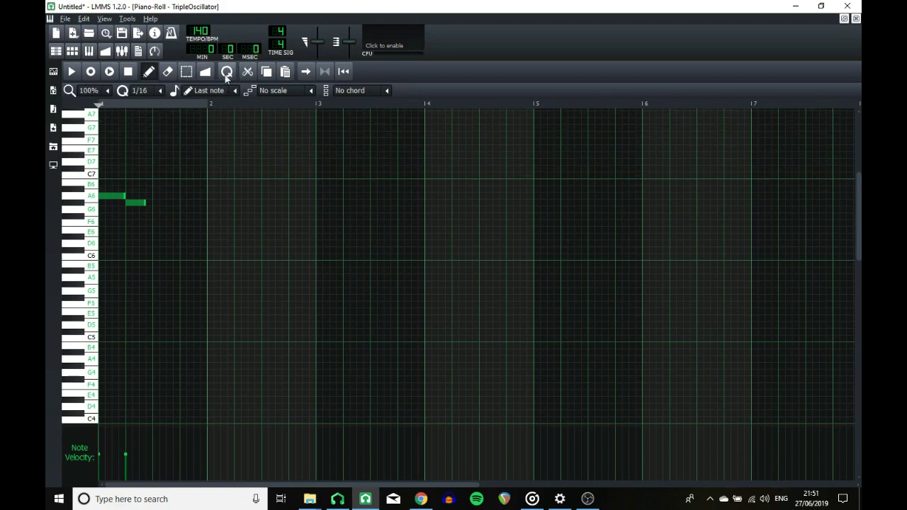
# - Clear the notes, record a melody from MIDI, and quantize all recorded notes to 1/16
pyautogui.hotkey('ctrl', 'a')
pyautogui.press('Delete')
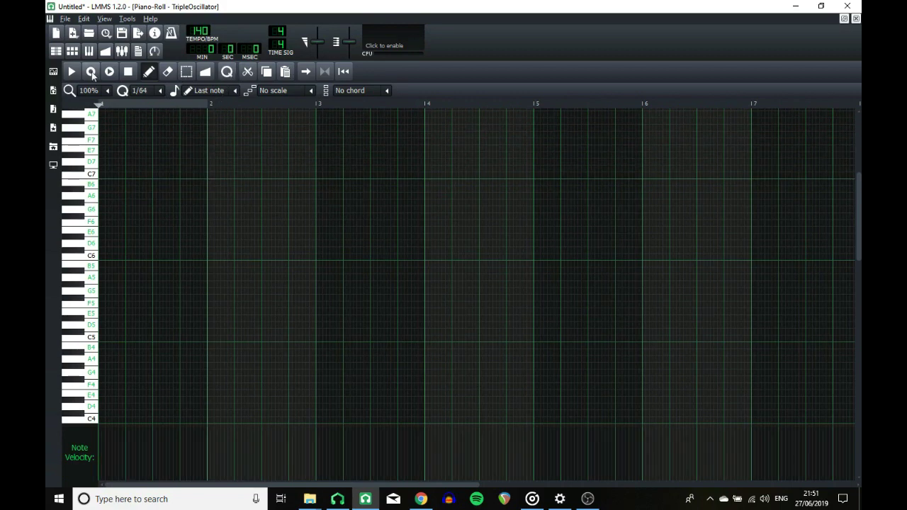
pyautogui.click(91, 71)
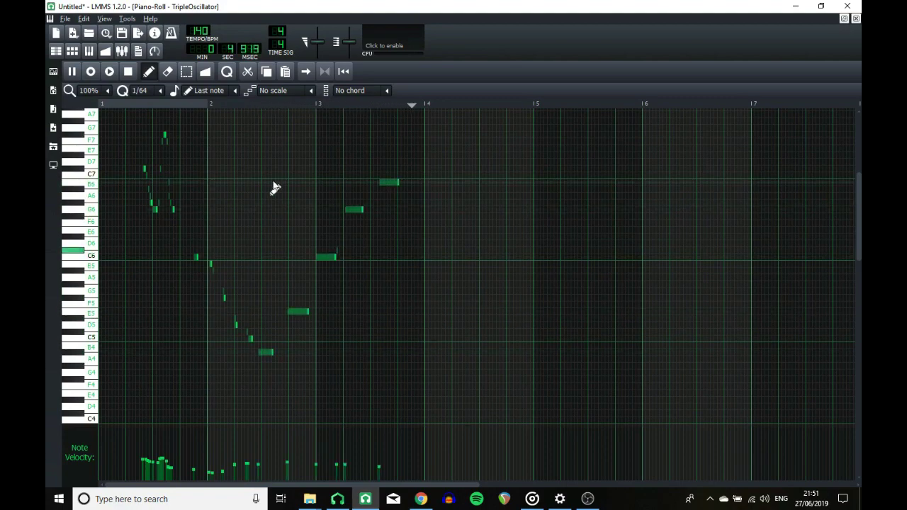
pyautogui.click(128, 71)
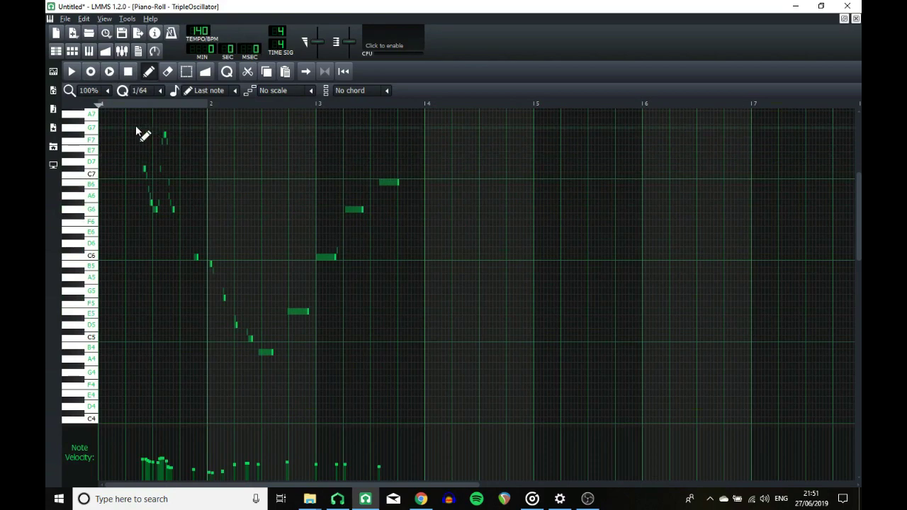
pyautogui.hotkey('ctrl', 'a')
pyautogui.scroll(2, 141, 94)
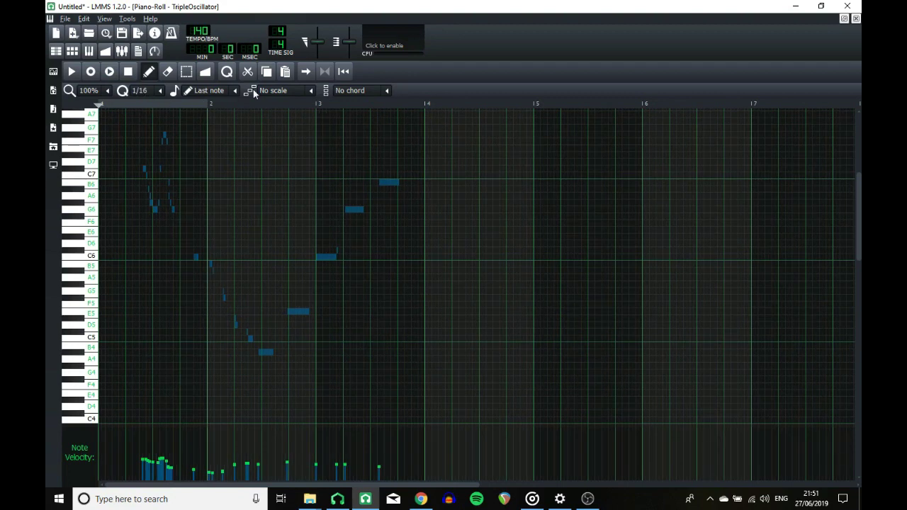
pyautogui.click(228, 72)
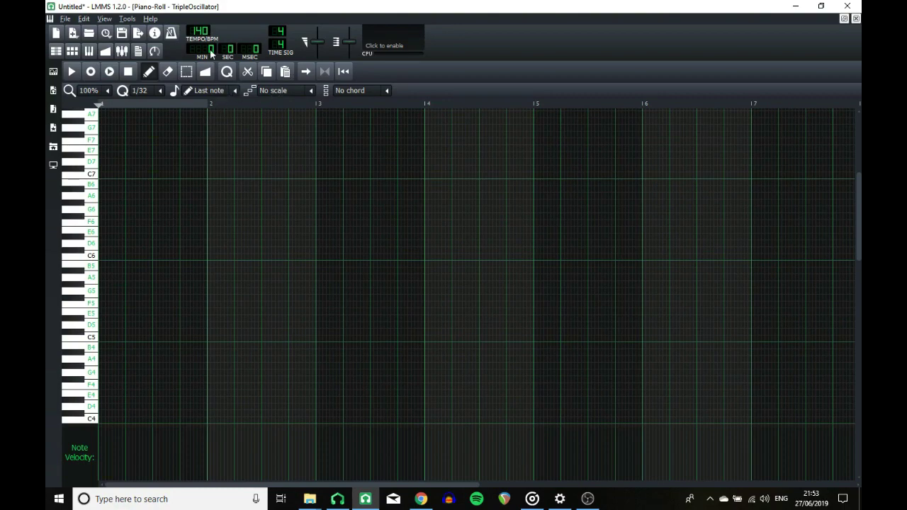
# - Enable the loop range and set it to span bars 2 to 4
pyautogui.click(323, 71)
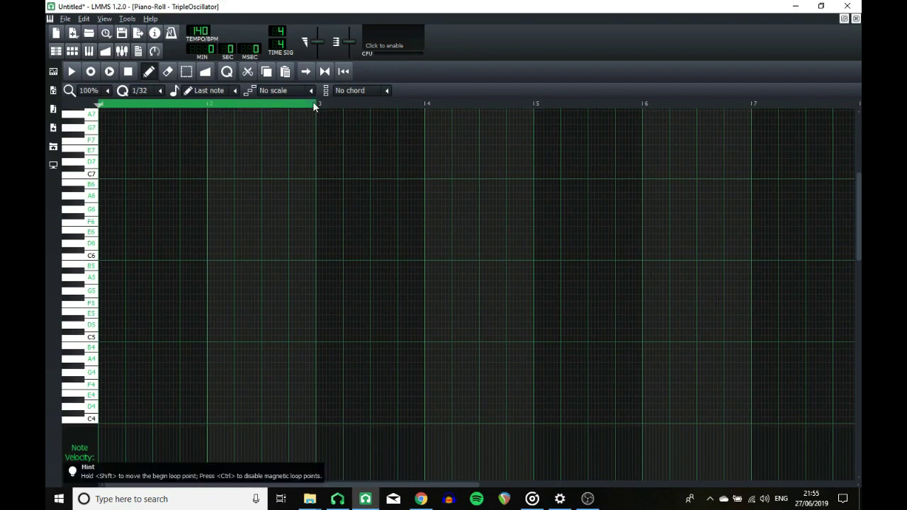
pyautogui.moveTo(317, 105); pyautogui.dragTo(425, 106)
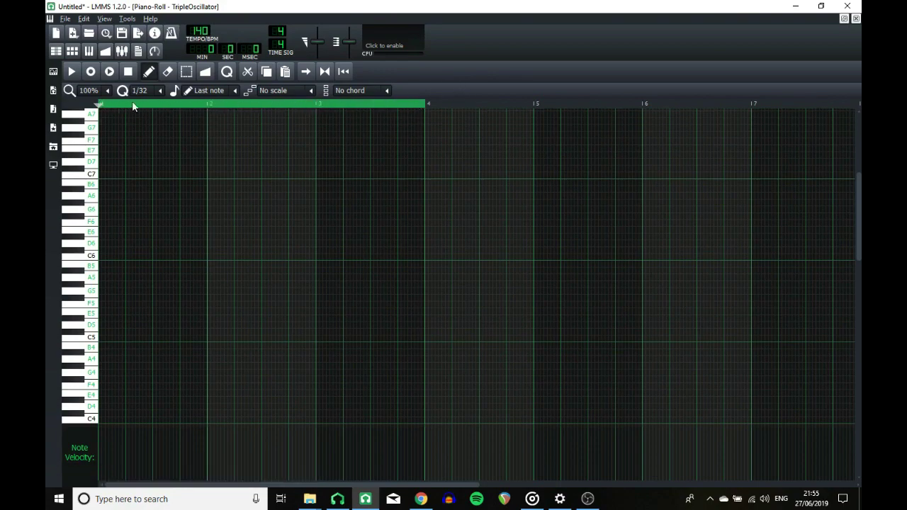
pyautogui.rightClick(207, 104)
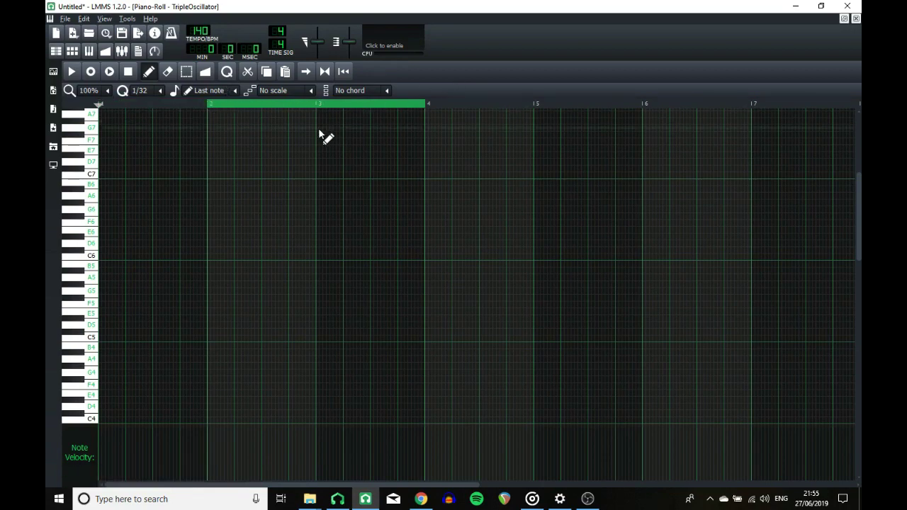
# - Sketch a ten-note melody from E5 and C6, ending with a short C#6
pyautogui.rightClick(93, 213)
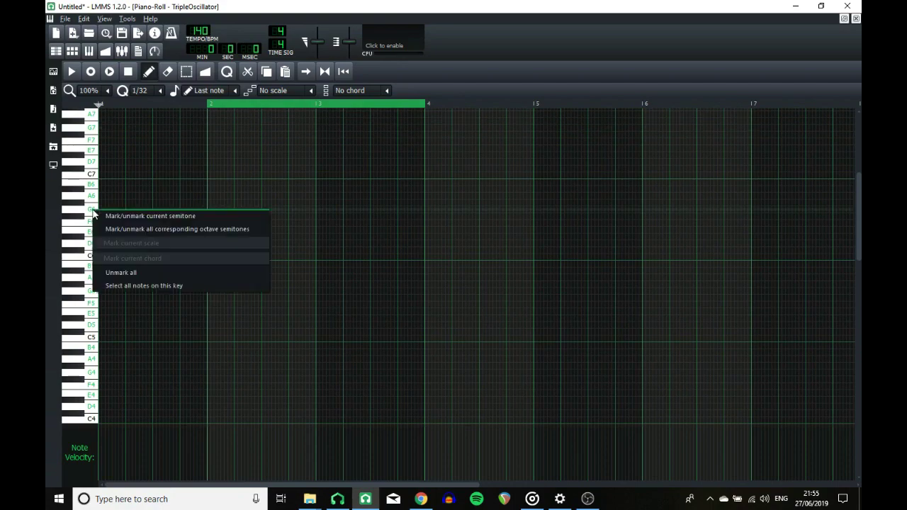
pyautogui.click(164, 311)
pyautogui.click(110, 250)
pyautogui.click(165, 257)
pyautogui.click(216, 278)
pyautogui.click(256, 297)
pyautogui.click(327, 277)
pyautogui.click(351, 257)
pyautogui.click(396, 257)
pyautogui.click(426, 244)
pyautogui.click(436, 251)
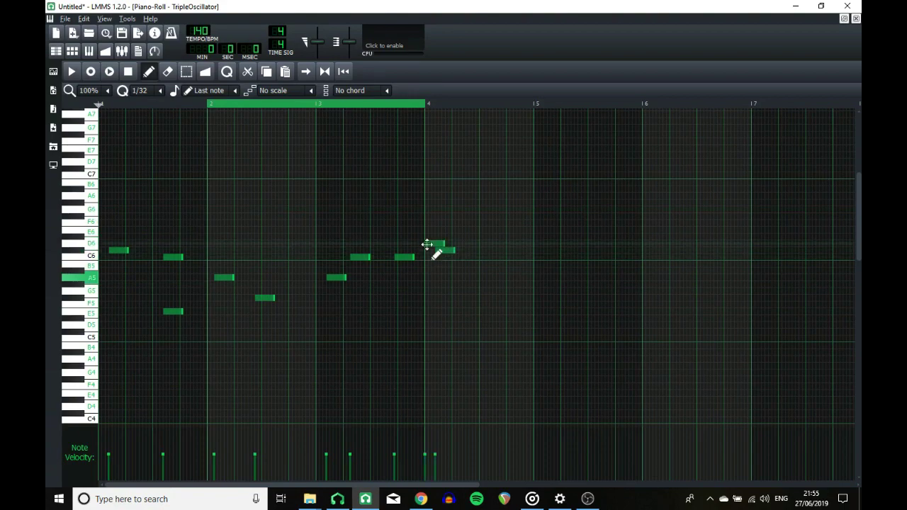
# - Select all C#6 notes, shift them up to D6, then delete every note
pyautogui.rightClick(90, 255)
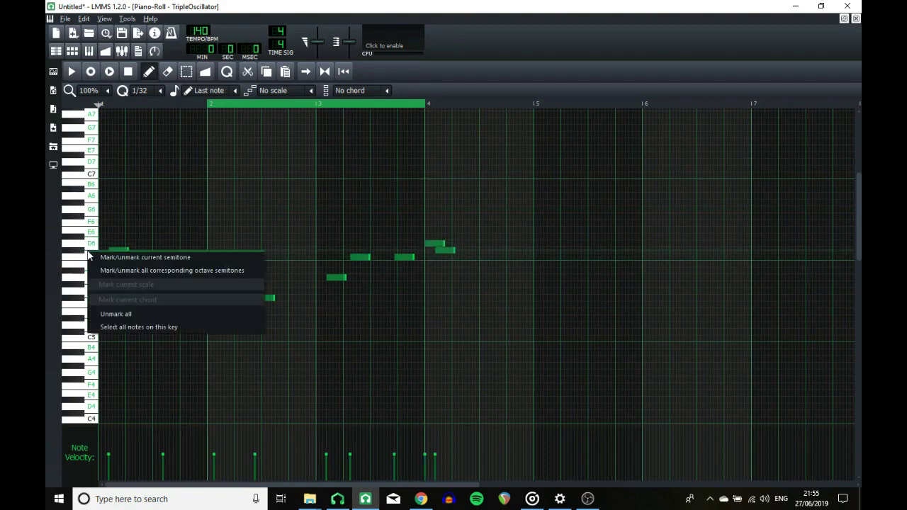
pyautogui.click(123, 328)
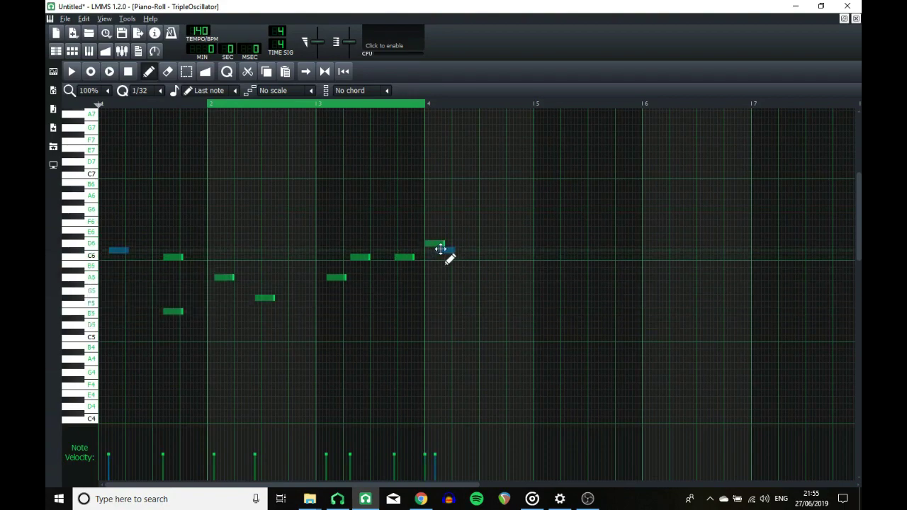
pyautogui.moveTo(443, 250); pyautogui.dragTo(447, 244)
pyautogui.hotkey('ctrl', 'a')
pyautogui.press('Delete')
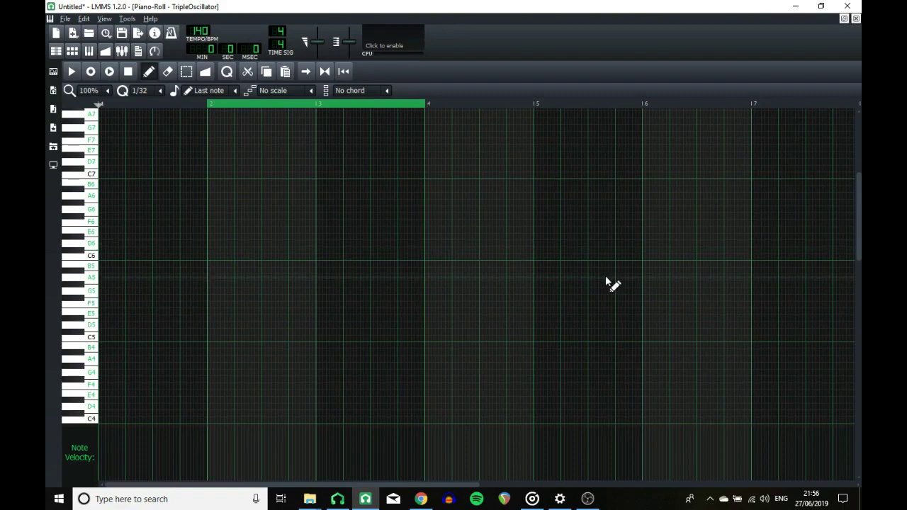
# - Open the FX-Mixer and try soloing the TripleOscillator, FX 4 and Hihats channels
pyautogui.press('F9')
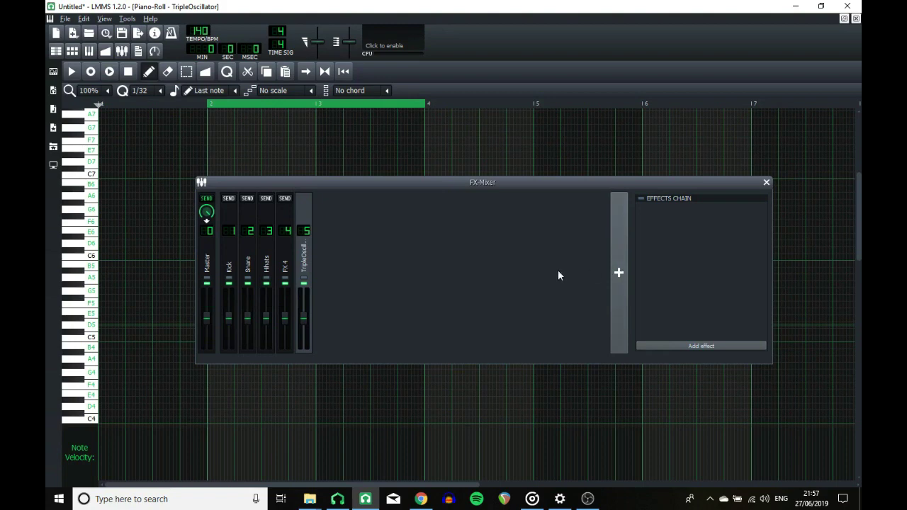
pyautogui.rightClick(304, 272)
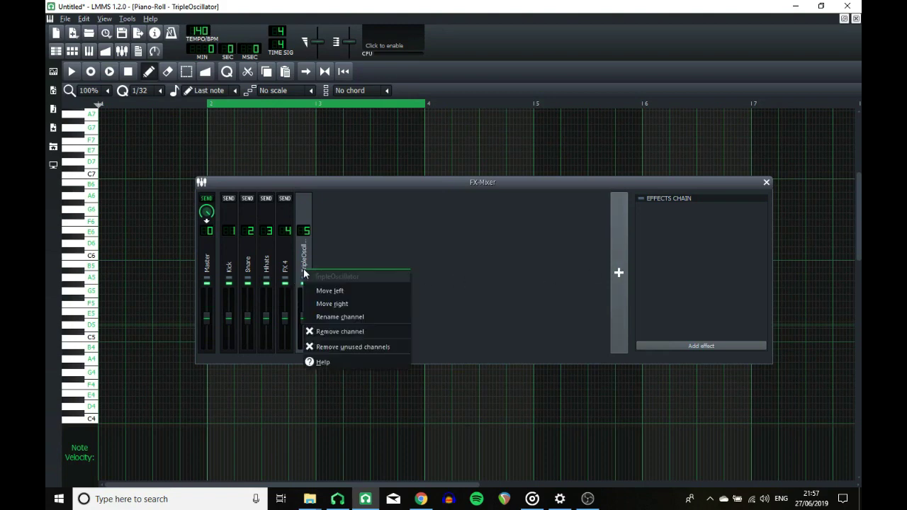
pyautogui.click(332, 253)
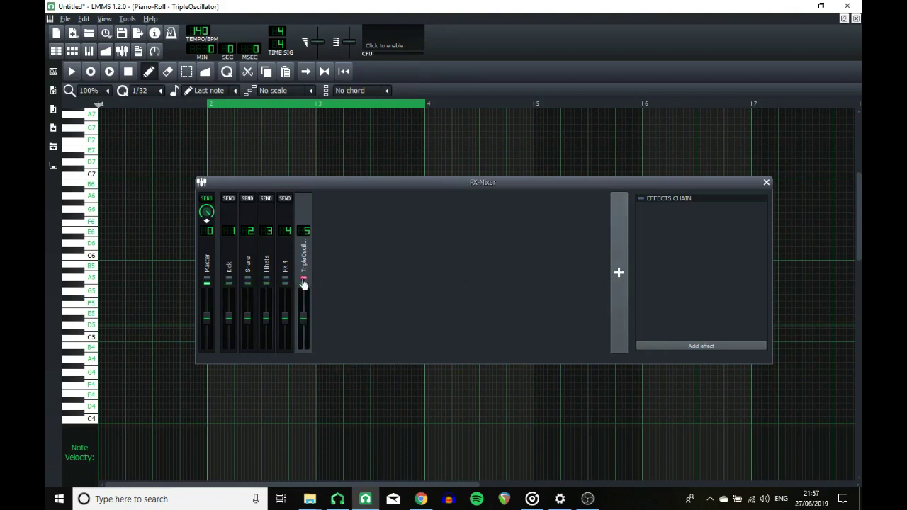
pyautogui.click(286, 279)
pyautogui.click(267, 278)
pyautogui.click(267, 279)
# - Move the TripleOscillator channel left twice to slot 3, between Snare and Hihats
pyautogui.rightClick(303, 265)
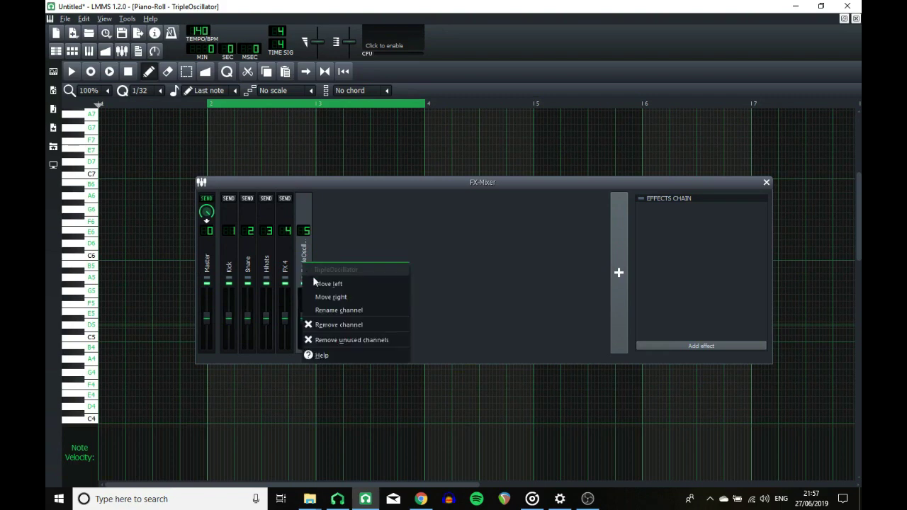
pyautogui.click(317, 284)
pyautogui.rightClick(285, 263)
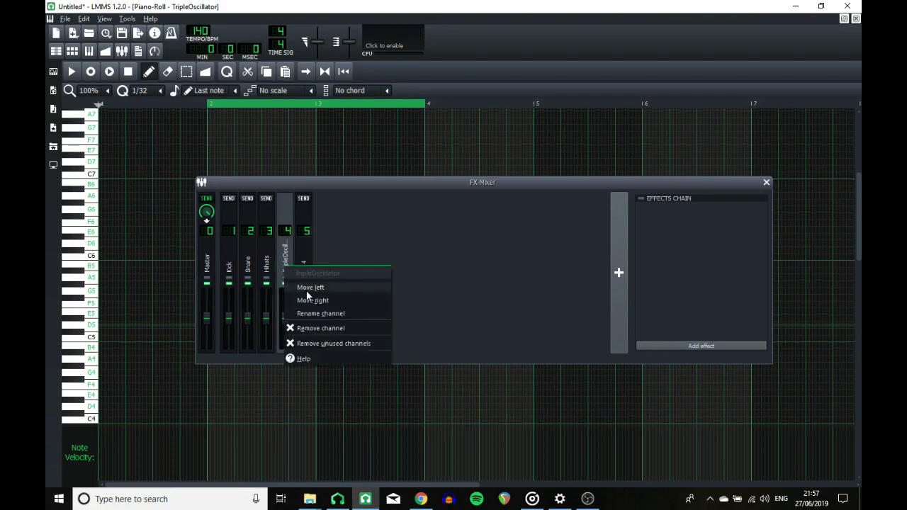
pyautogui.click(309, 288)
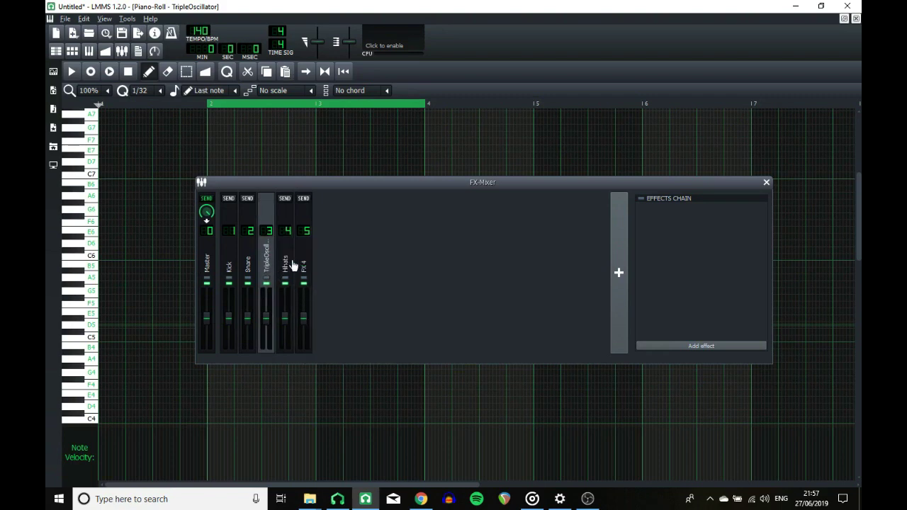
pyautogui.click(304, 268)
# - Use the FX 4 channel's menu to remove unused channels, leaving Master and TripleOscillator
pyautogui.rightClick(302, 267)
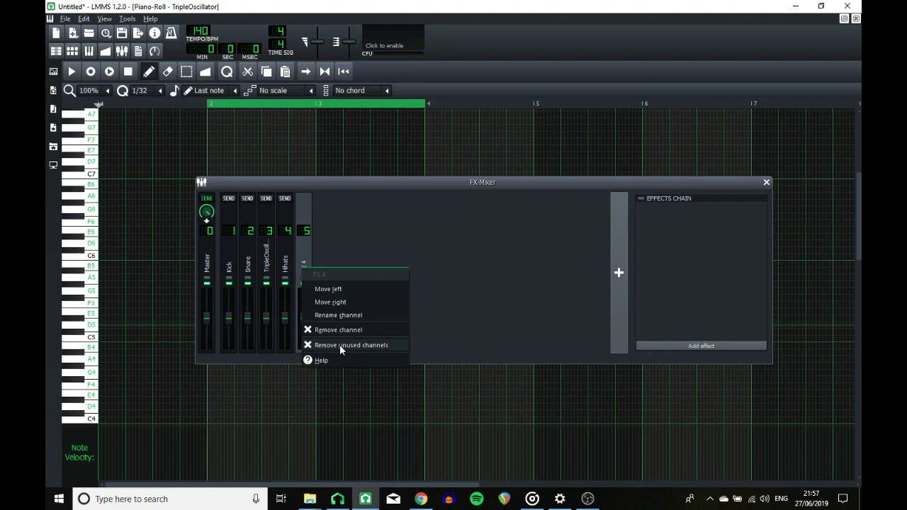
pyautogui.click(344, 233)
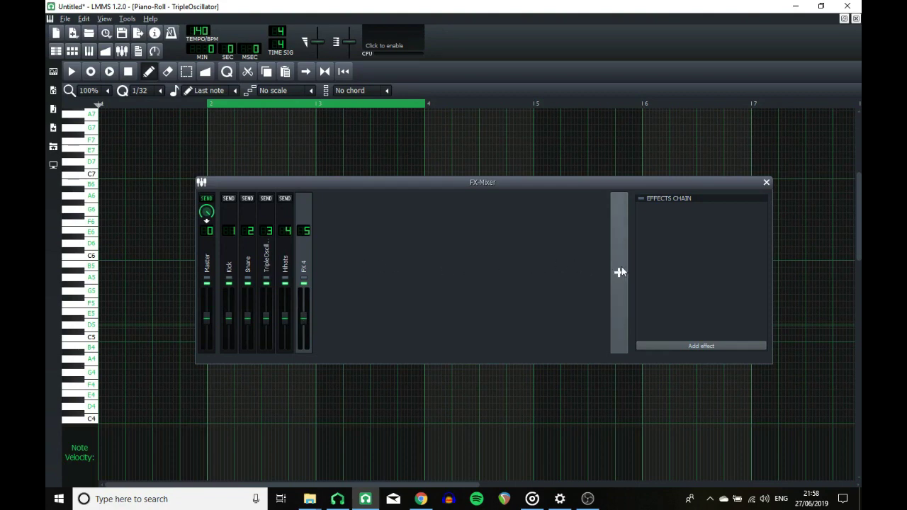
pyautogui.rightClick(303, 268)
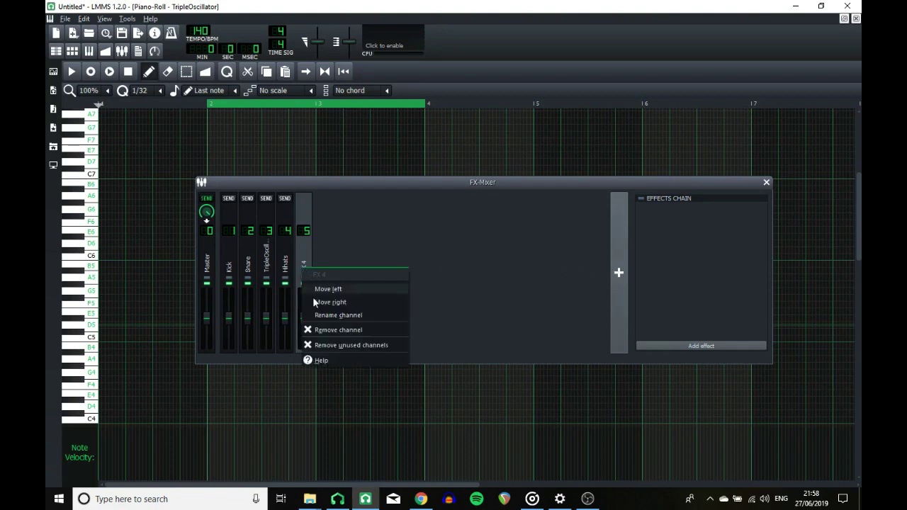
pyautogui.click(332, 343)
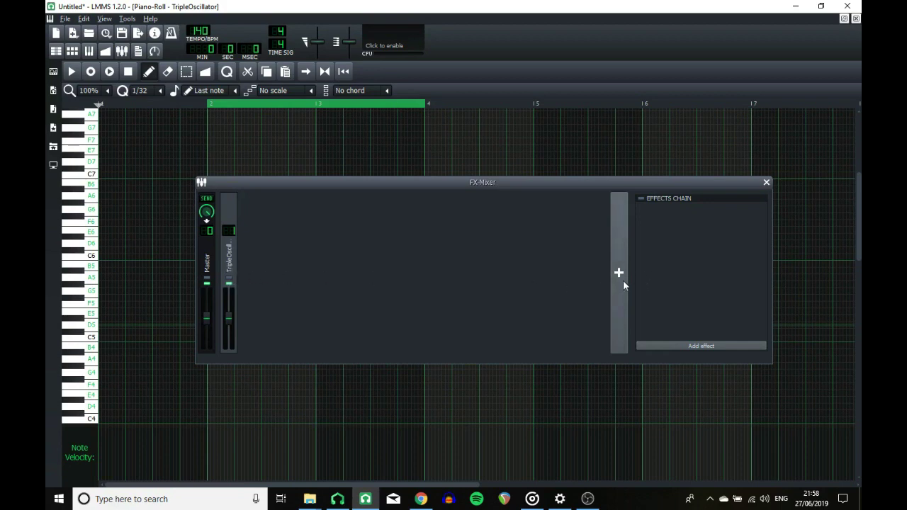
# - Open the Add effect list and sort it by Type and Name, grouping effects by type
pyautogui.click(704, 345)
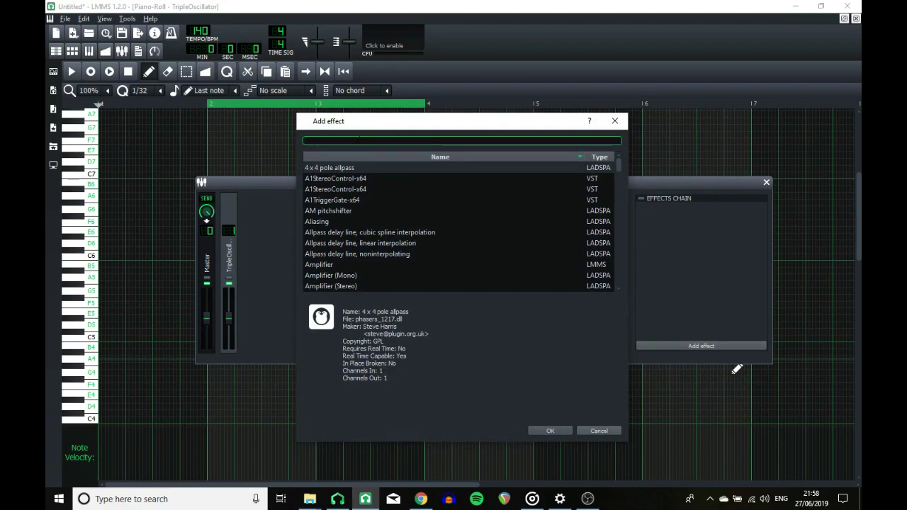
pyautogui.click(600, 158)
pyautogui.click(600, 158)
pyautogui.click(516, 157)
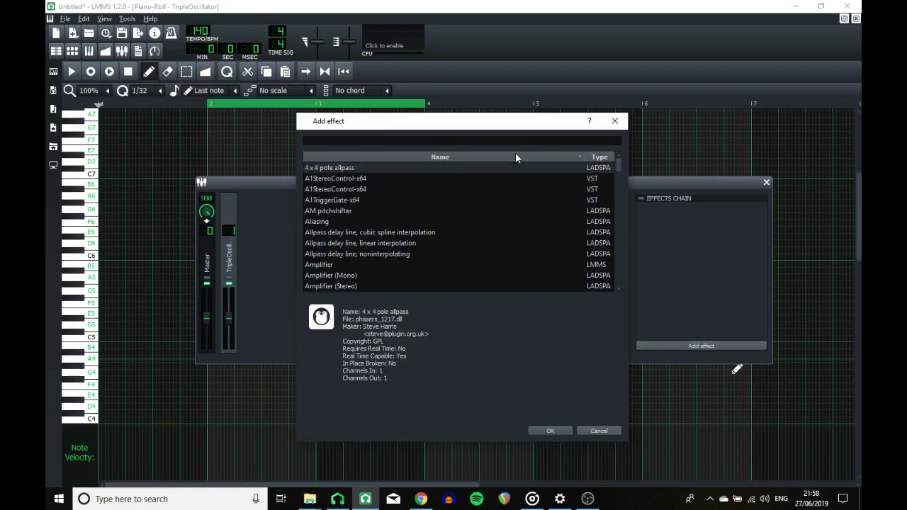
pyautogui.click(516, 157)
pyautogui.click(600, 157)
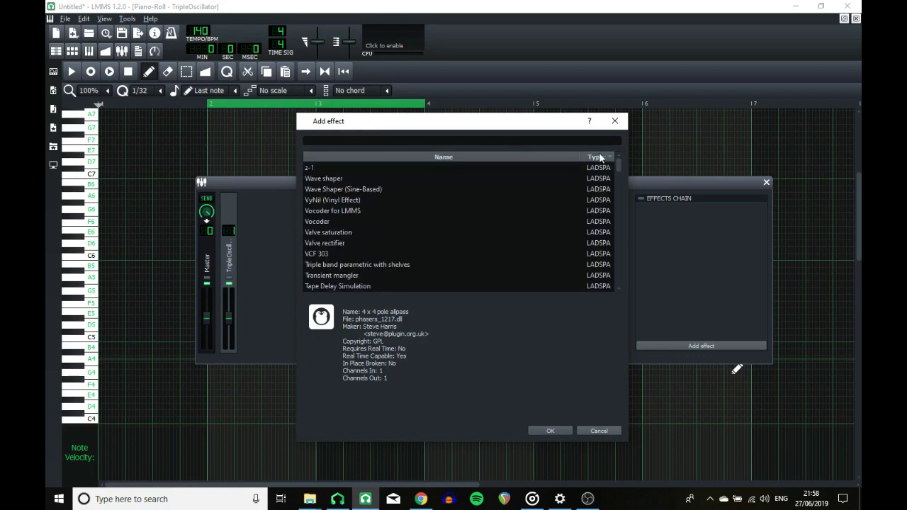
pyautogui.click(599, 157)
pyautogui.click(620, 174)
pyautogui.moveTo(620, 173)
pyautogui.mouseDown()
pyautogui.moveTo(621, 284)
pyautogui.moveTo(629, 176)
pyautogui.mouseUp()
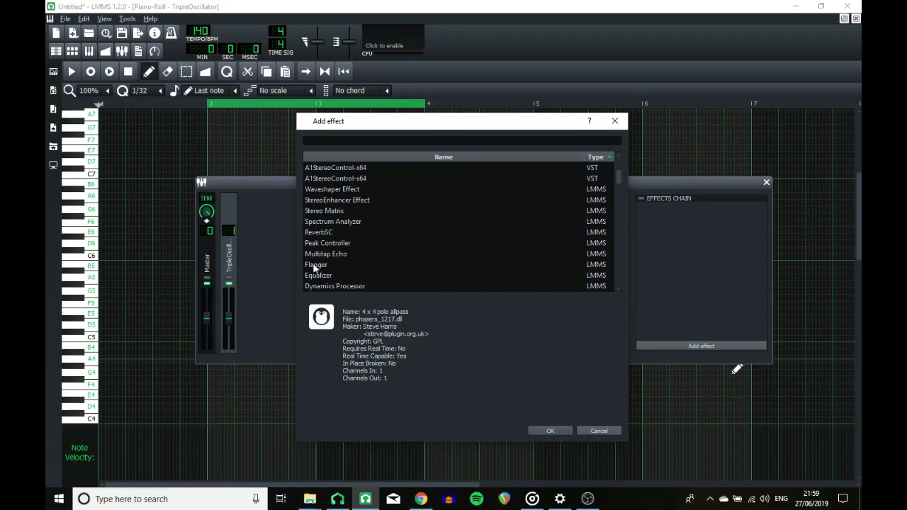
# - Check the Flanger description, then select the native LMMS Equalizer plugin
pyautogui.click(398, 264)
pyautogui.scroll(-2, 378, 227)
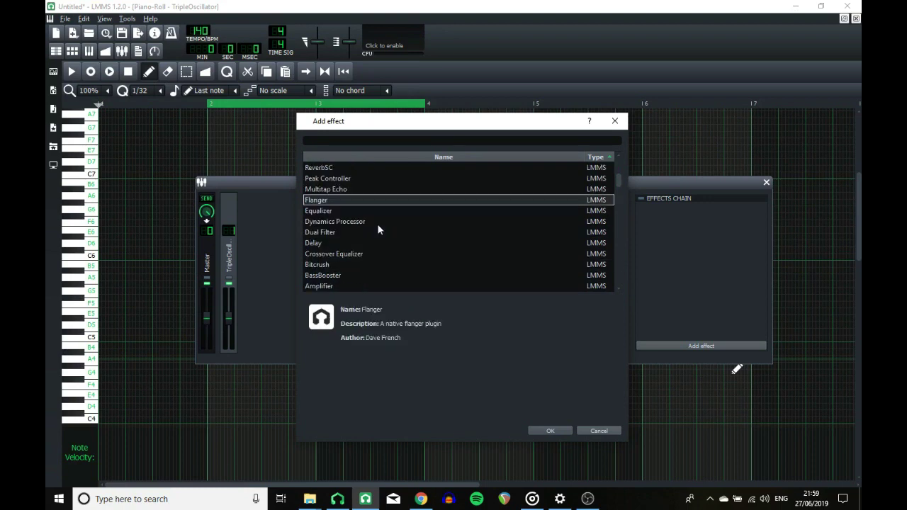
pyautogui.click(327, 212)
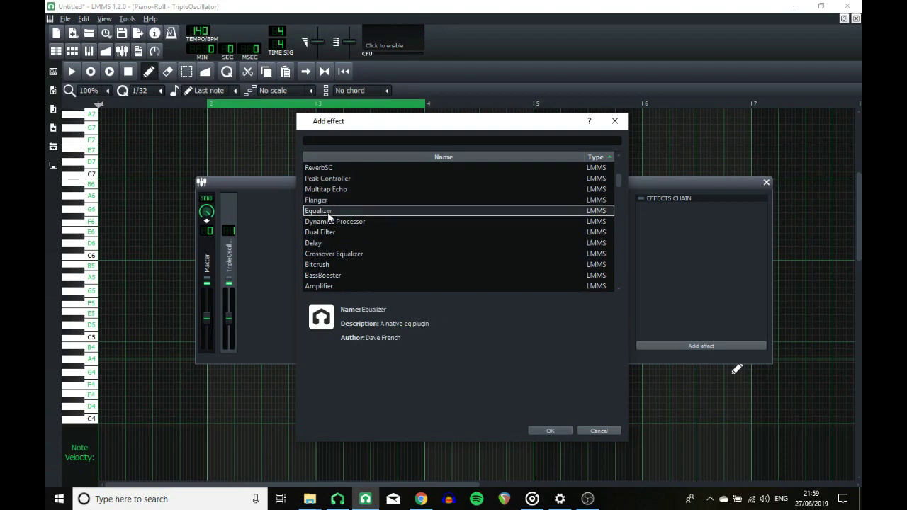
# - Add the Equalizer to the channel and drag band 4 into a sharp boost near 600–800 Hz
pyautogui.doubleClick(329, 211)
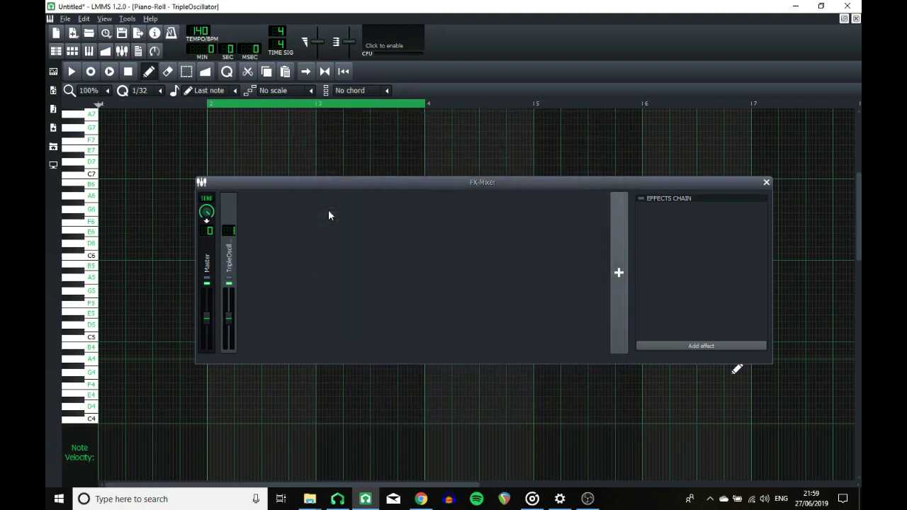
pyautogui.moveTo(710, 195); pyautogui.dragTo(524, 104)
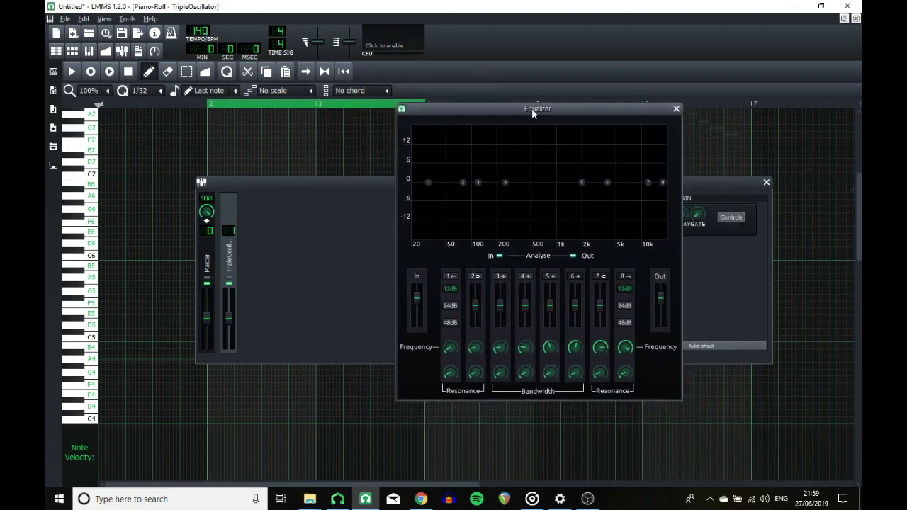
pyautogui.moveTo(493, 177)
pyautogui.moveTo(494, 177); pyautogui.dragTo(515, 155)
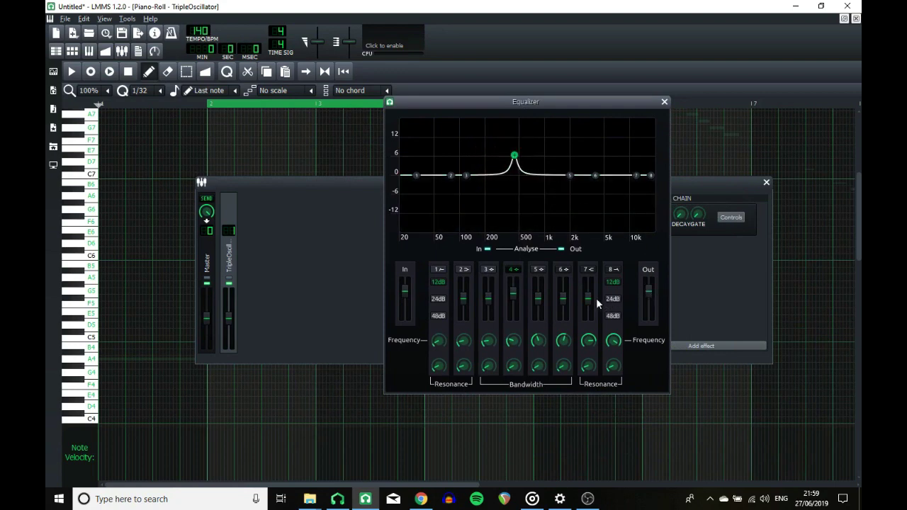
pyautogui.moveTo(517, 161)
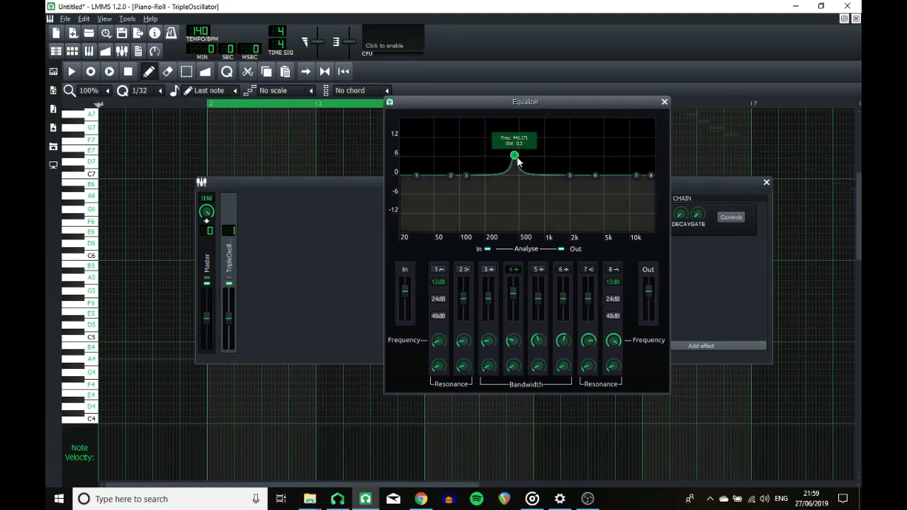
pyautogui.moveTo(518, 161)
pyautogui.mouseDown()
pyautogui.moveTo(560, 157)
pyautogui.moveTo(541, 152)
pyautogui.mouseUp()
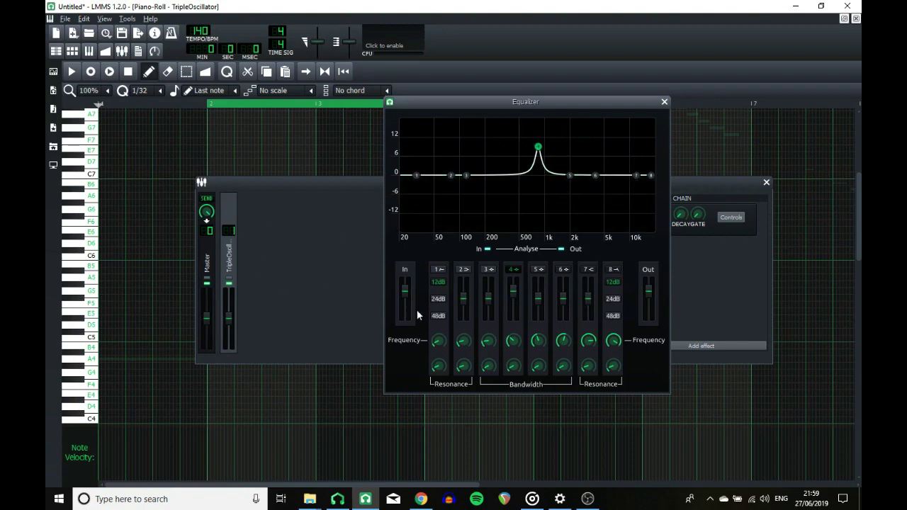
# - Draw a six-note melody starting near E6 at bar 2 in the TripleOscillator pattern and play it
pyautogui.click(856, 18)
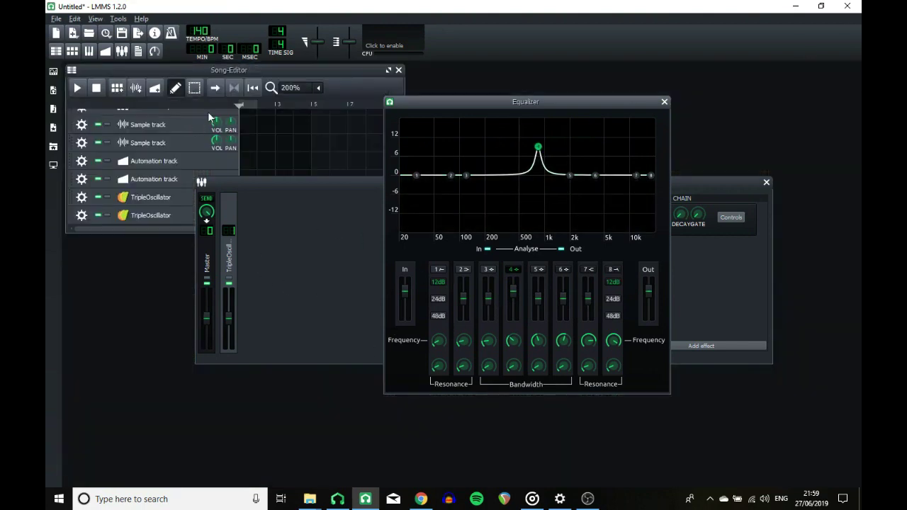
pyautogui.click(244, 150)
pyautogui.scroll(-2, 248, 164)
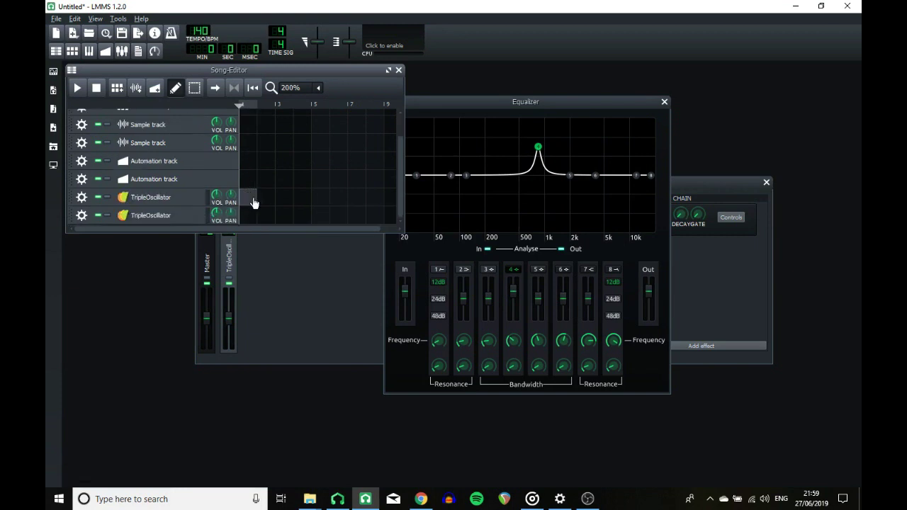
pyautogui.doubleClick(253, 198)
pyautogui.click(210, 231)
pyautogui.click(248, 251)
pyautogui.click(313, 264)
pyautogui.click(375, 264)
pyautogui.click(415, 229)
pyautogui.click(436, 203)
pyautogui.click(71, 72)
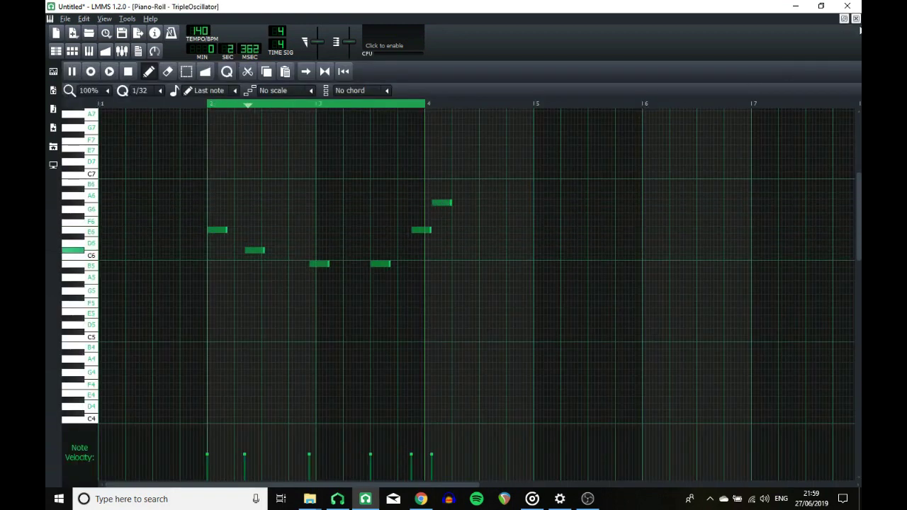
# - Reshape the EQ into a broad 2.4-octave cut near 1.5 kHz with boosts near 2 and 5 kHz
pyautogui.press('F7')
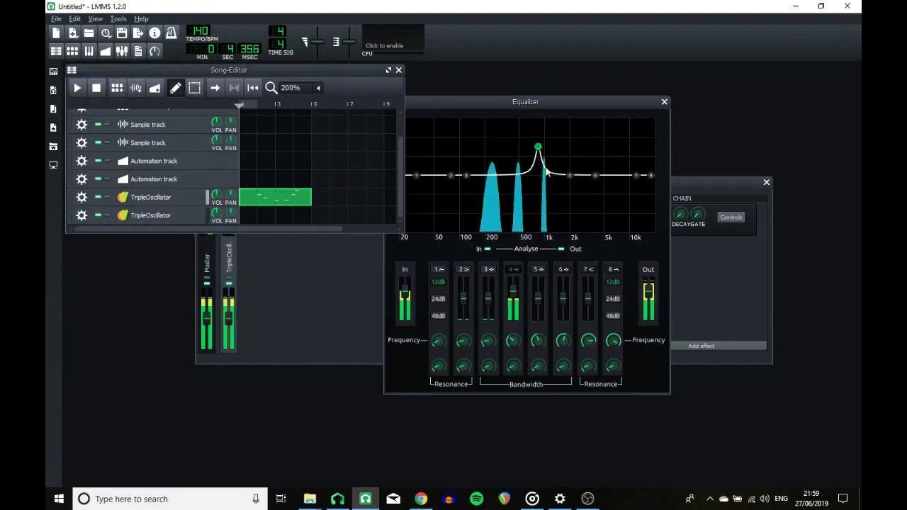
pyautogui.moveTo(538, 147); pyautogui.dragTo(542, 224)
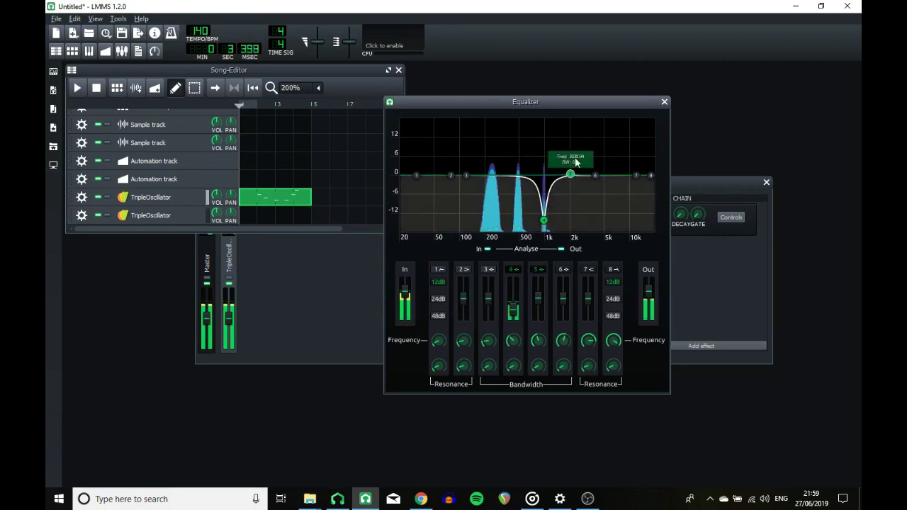
pyautogui.moveTo(569, 177); pyautogui.dragTo(614, 159)
pyautogui.moveTo(462, 177); pyautogui.dragTo(495, 157)
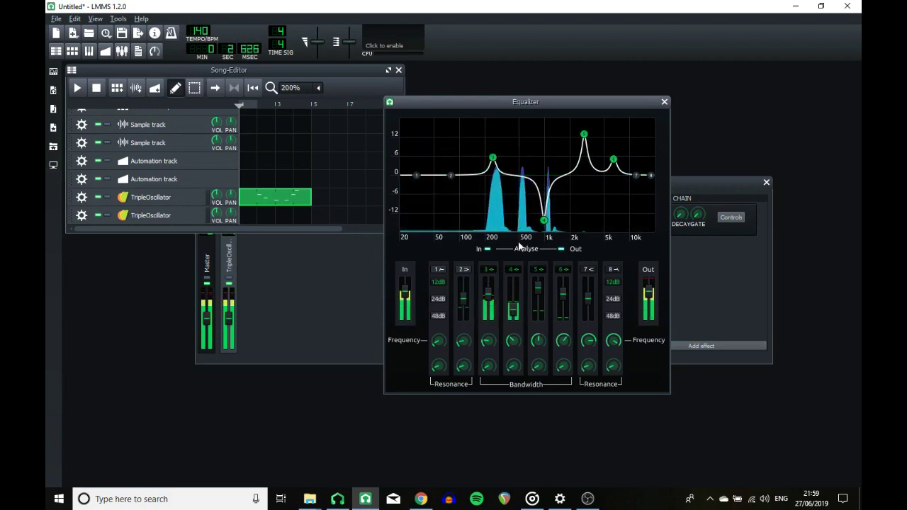
pyautogui.moveTo(488, 341); pyautogui.dragTo(488, 305)
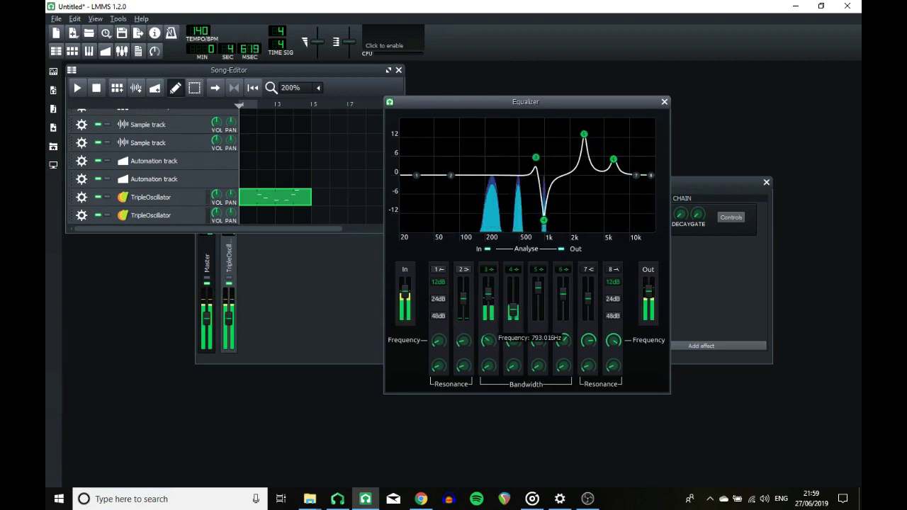
pyautogui.moveTo(513, 341); pyautogui.dragTo(513, 330)
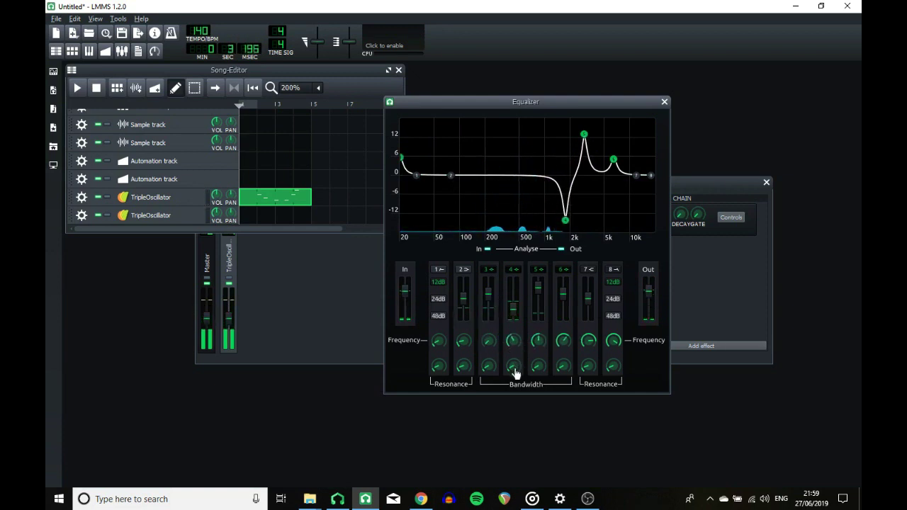
pyautogui.moveTo(513, 366); pyautogui.dragTo(513, 341)
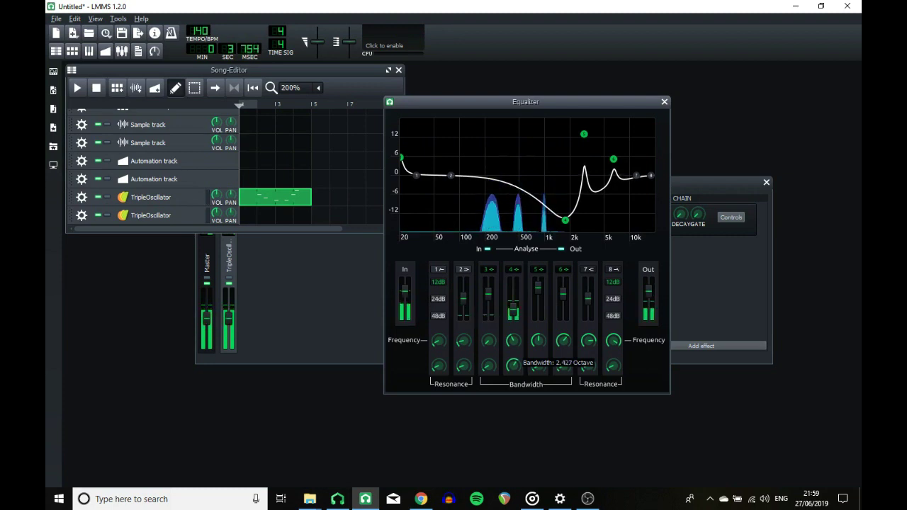
# - Close the Equalizer window, keeping the effect in the channel's chain
pyautogui.click(664, 103)
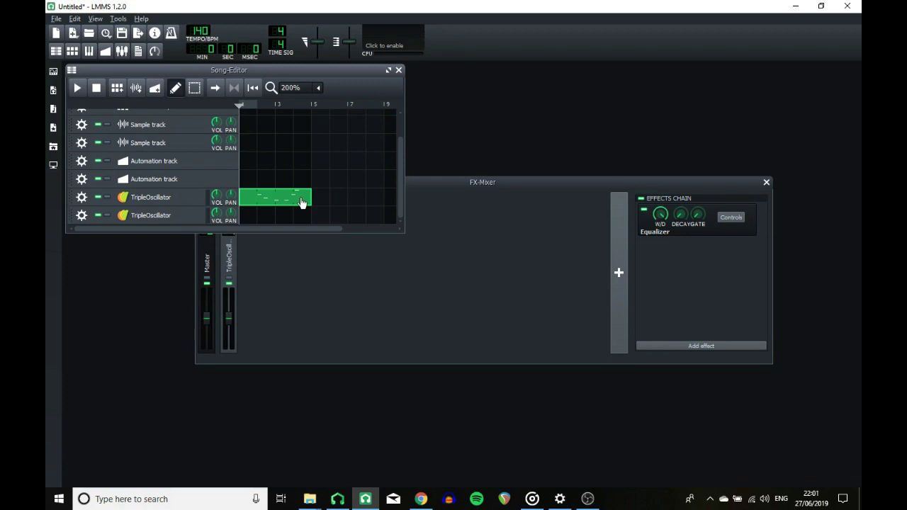
# - Switch to Chrome showing the lmms.io page with the Windows 32/64-bit LMMS 1.2.0 downloads
pyautogui.click(421, 498)
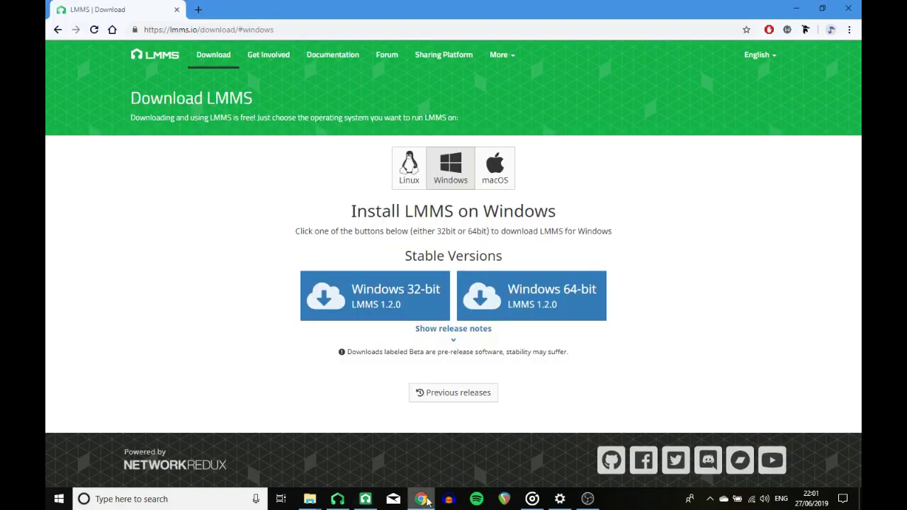